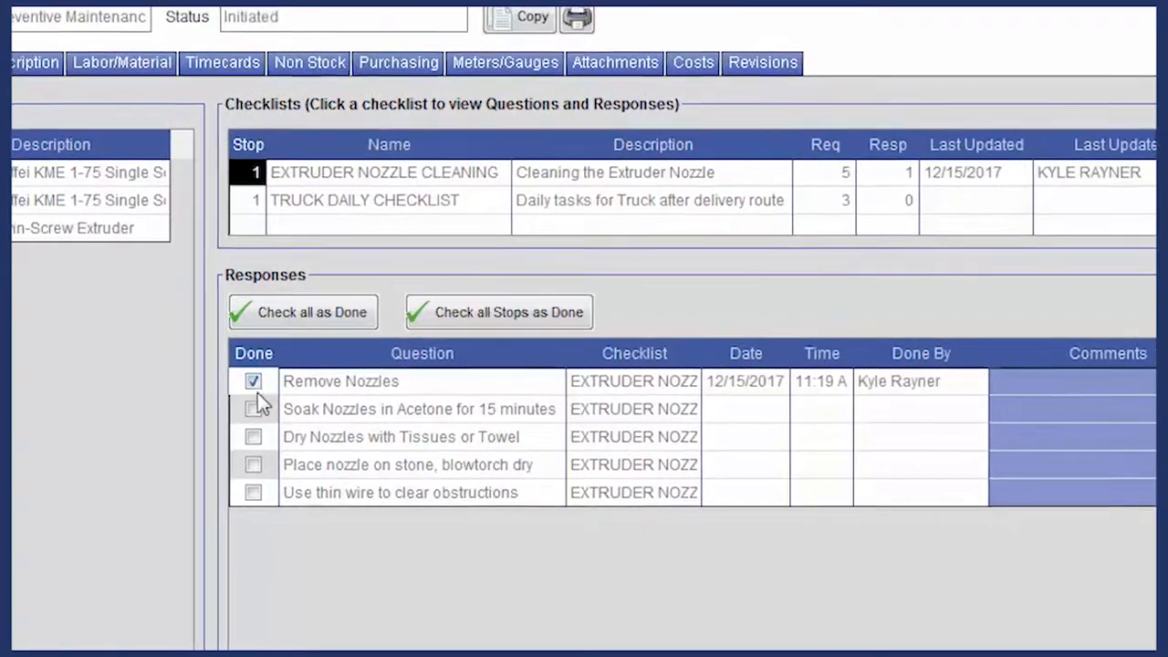
Mark the nozzle-soaking question as done and answer the End of Shift department question with B. Manufacturing.
{"action": "left_click", "coordinate": [247, 411]}
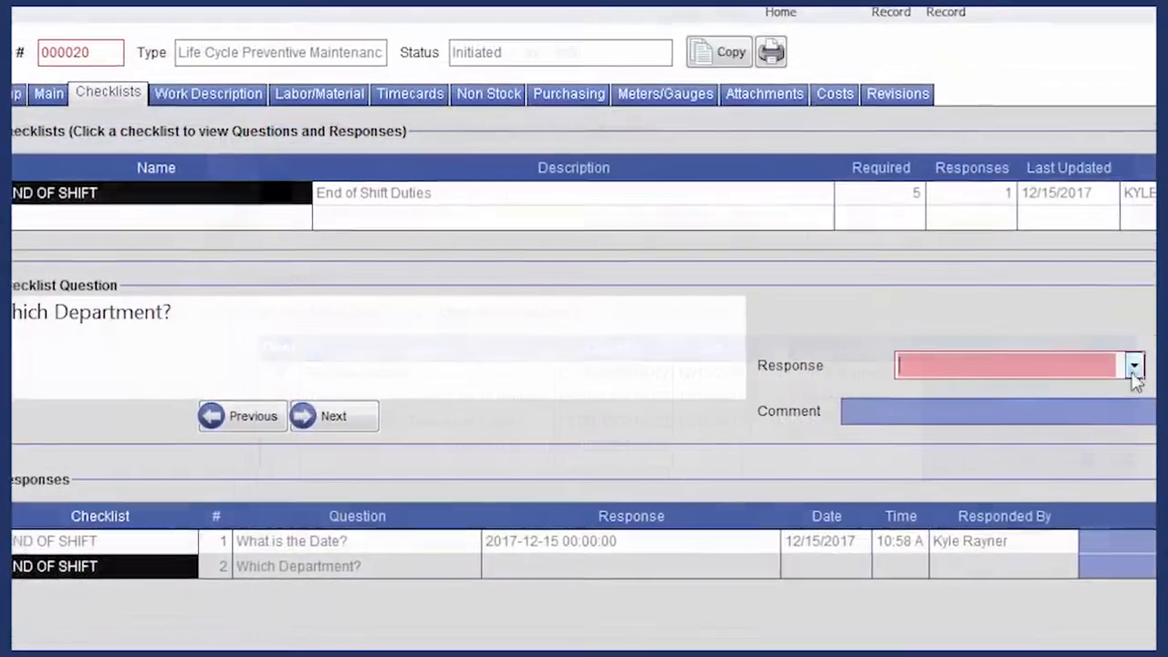
{"action": "left_click", "coordinate": [1132, 368]}
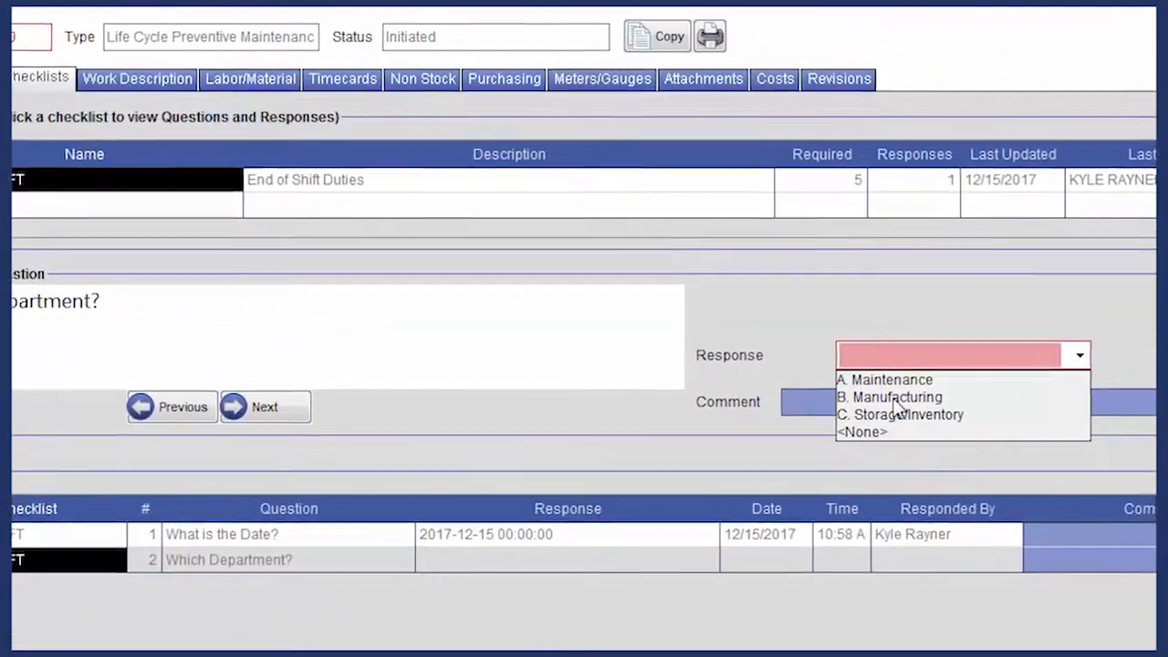
{"action": "left_click", "coordinate": [986, 408]}
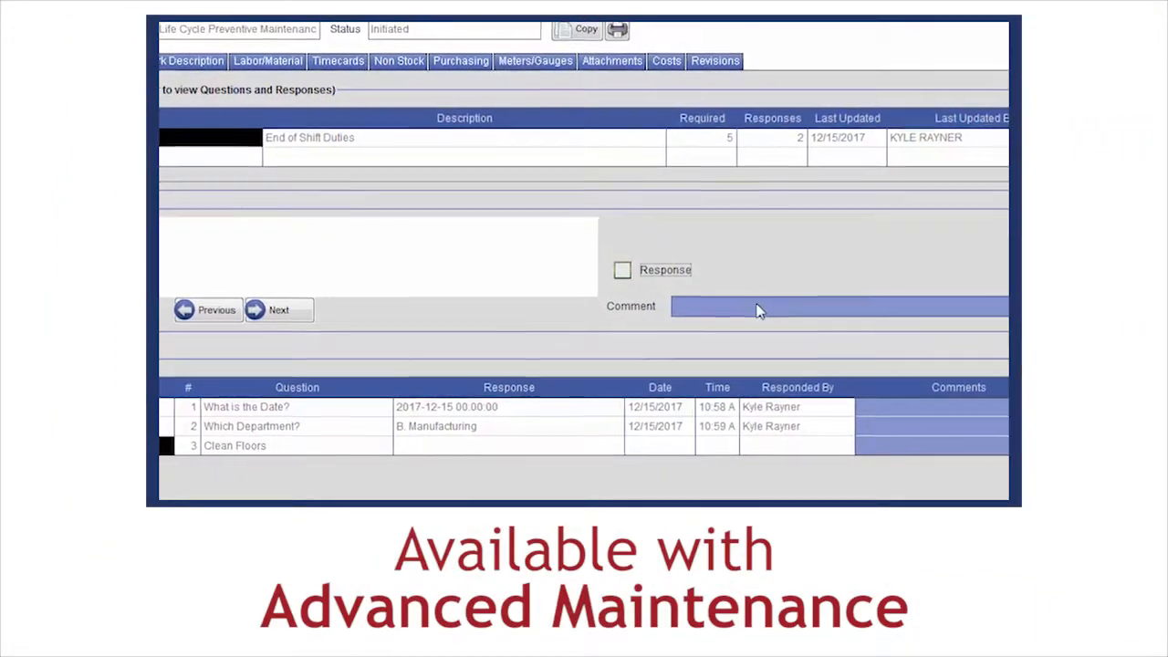
{"action": "left_click", "coordinate": [579, 263]}
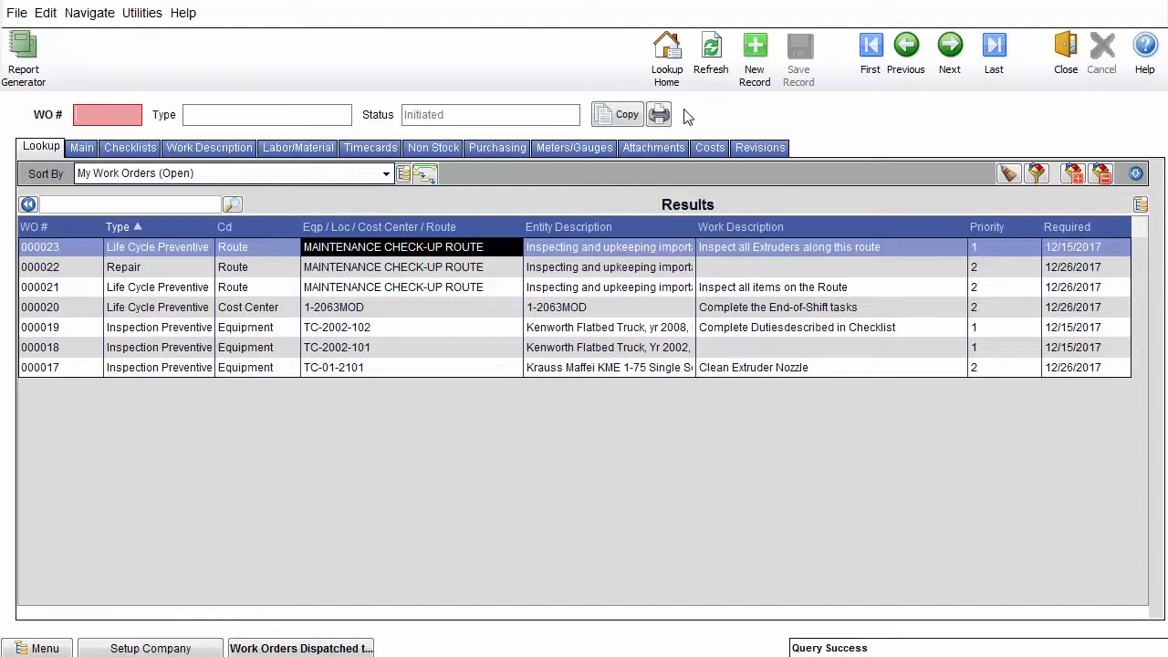
Open the Clean Extruder Nozzle work order for equipment TC-01-2101 and select its EXTRUDER NOZZLE CLEANING checklist.
{"action": "double_click", "coordinate": [450, 370]}
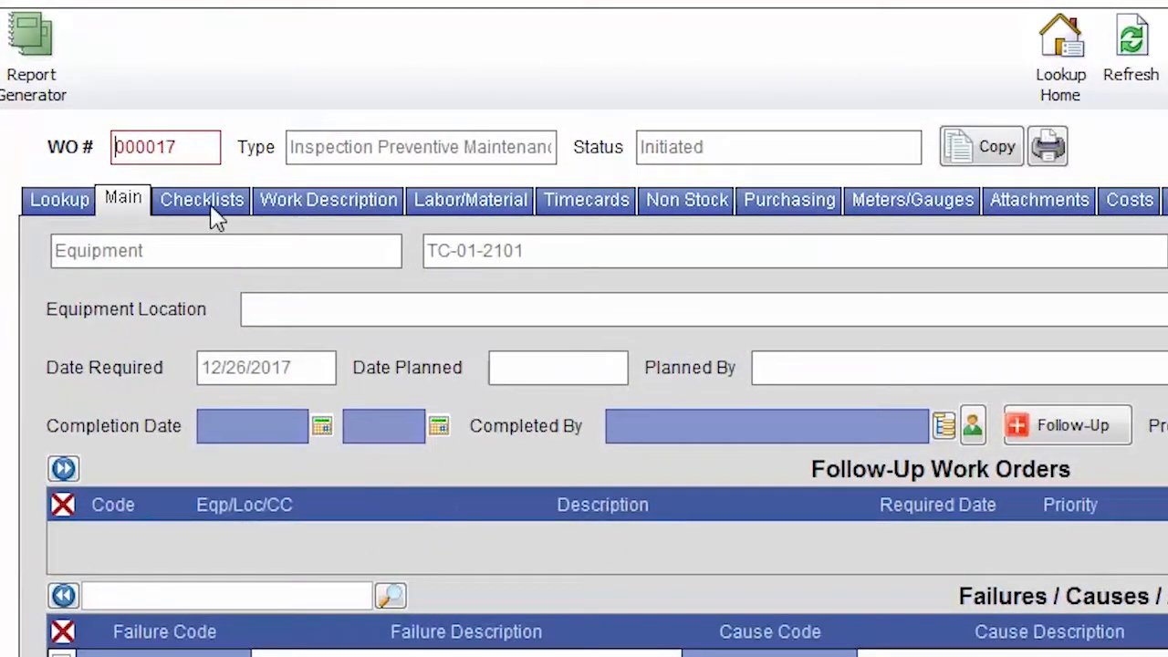
{"action": "left_click", "coordinate": [203, 201]}
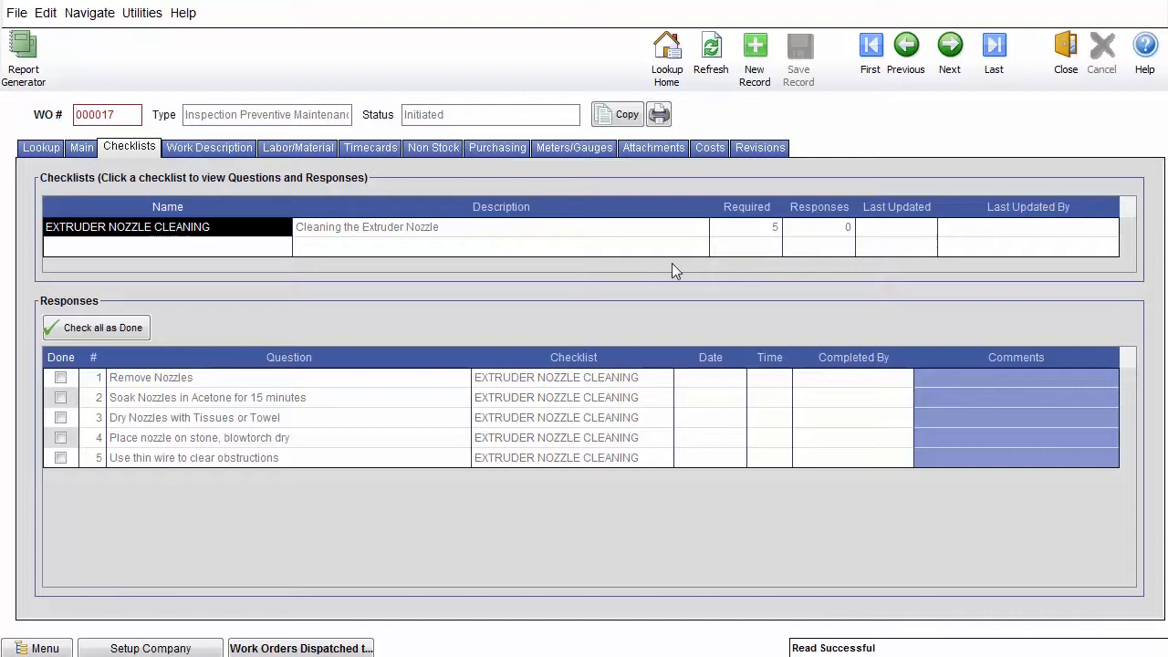
{"action": "left_click", "coordinate": [234, 233]}
{"action": "double_click", "coordinate": [235, 229]}
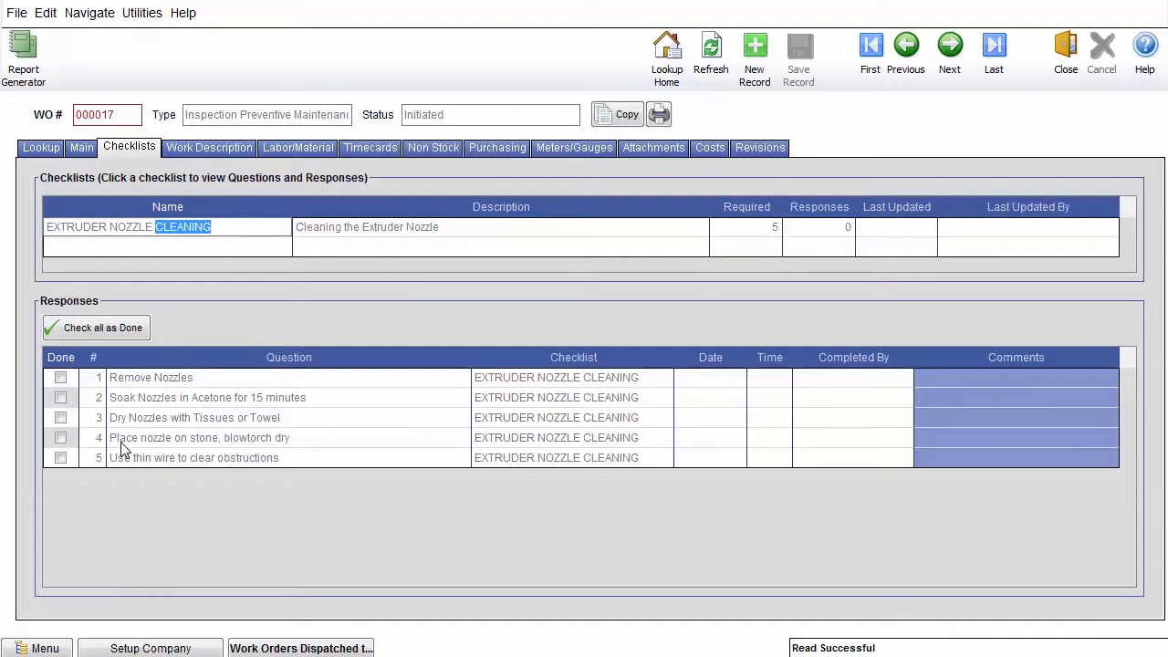
Mark the Remove, Soak and Dry Nozzles questions as done individually, and complete the rest of the checklist in bulk.
{"action": "left_click", "coordinate": [59, 378]}
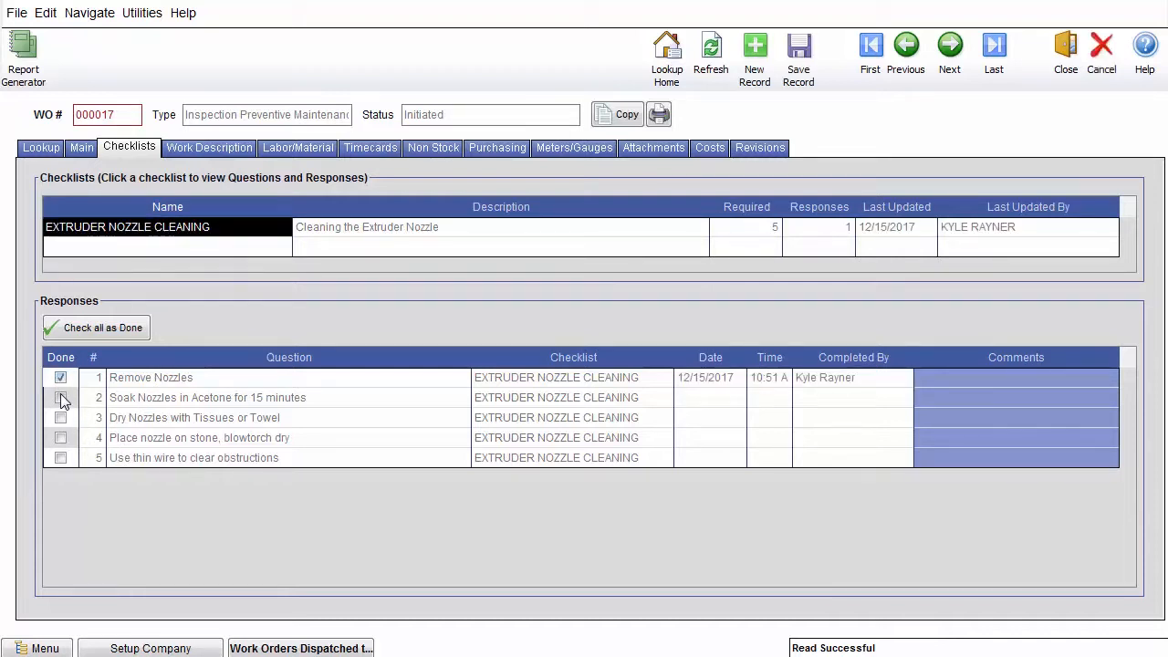
{"action": "left_click", "coordinate": [60, 397]}
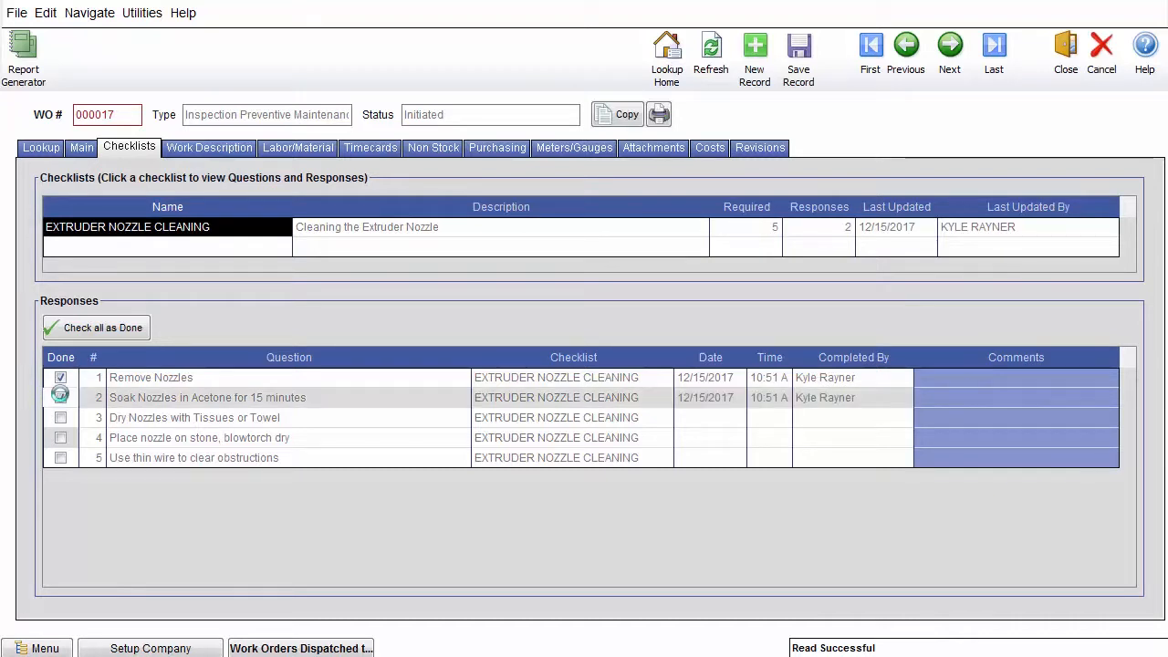
{"action": "left_click", "coordinate": [60, 417]}
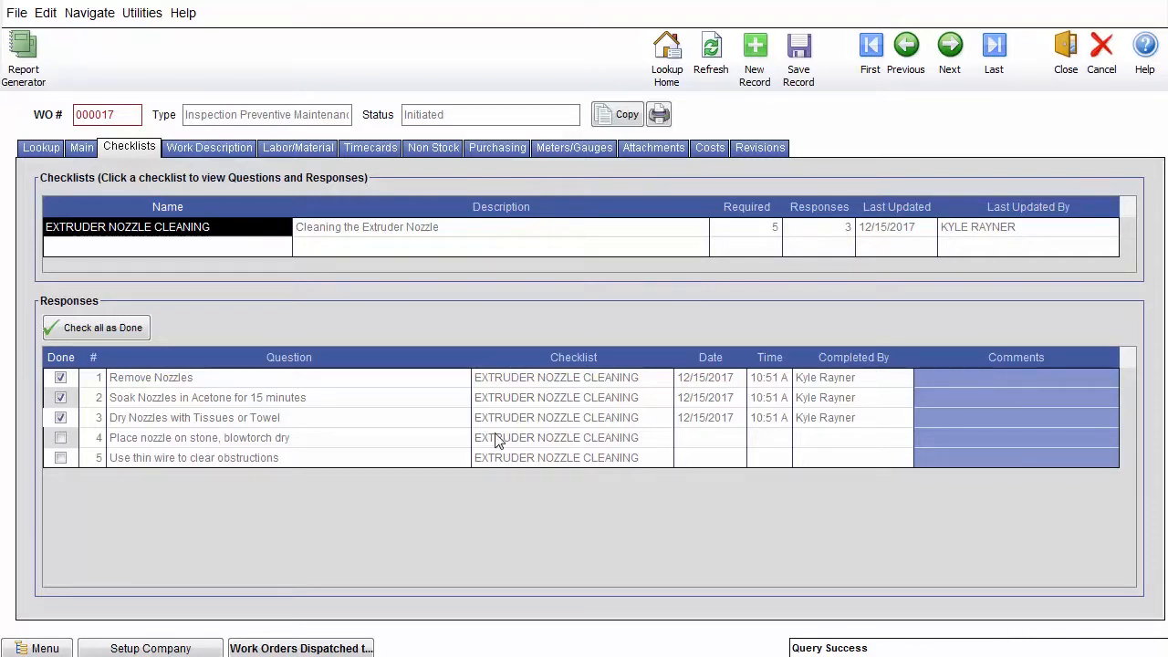
{"action": "left_click", "coordinate": [130, 331]}
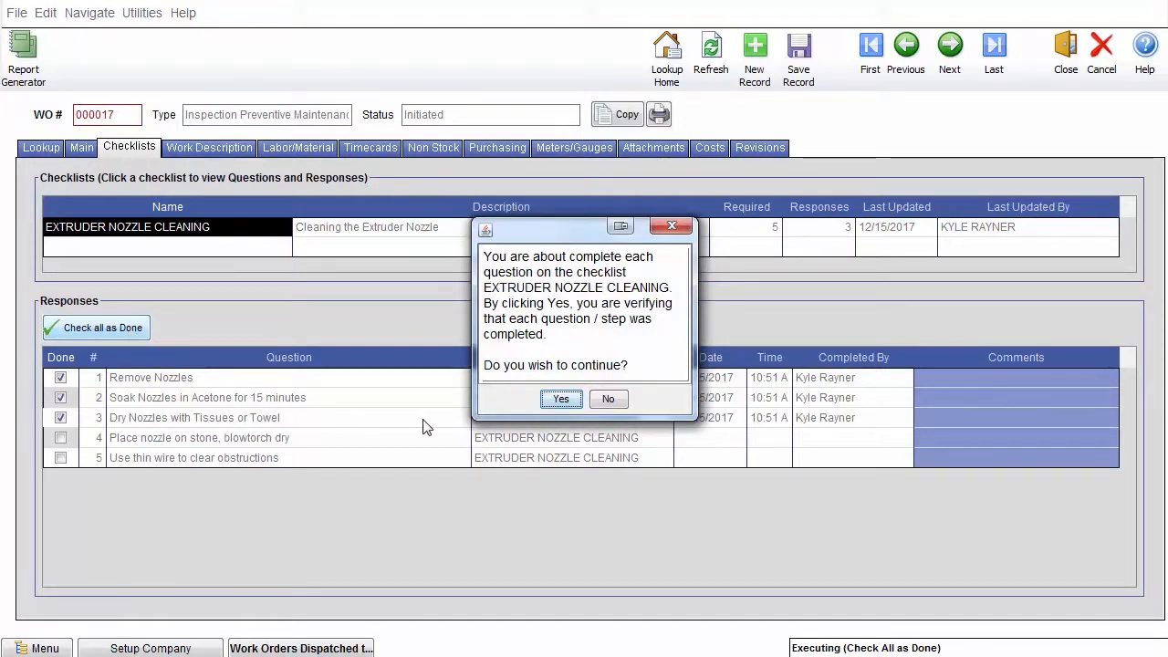
{"action": "left_click", "coordinate": [567, 404]}
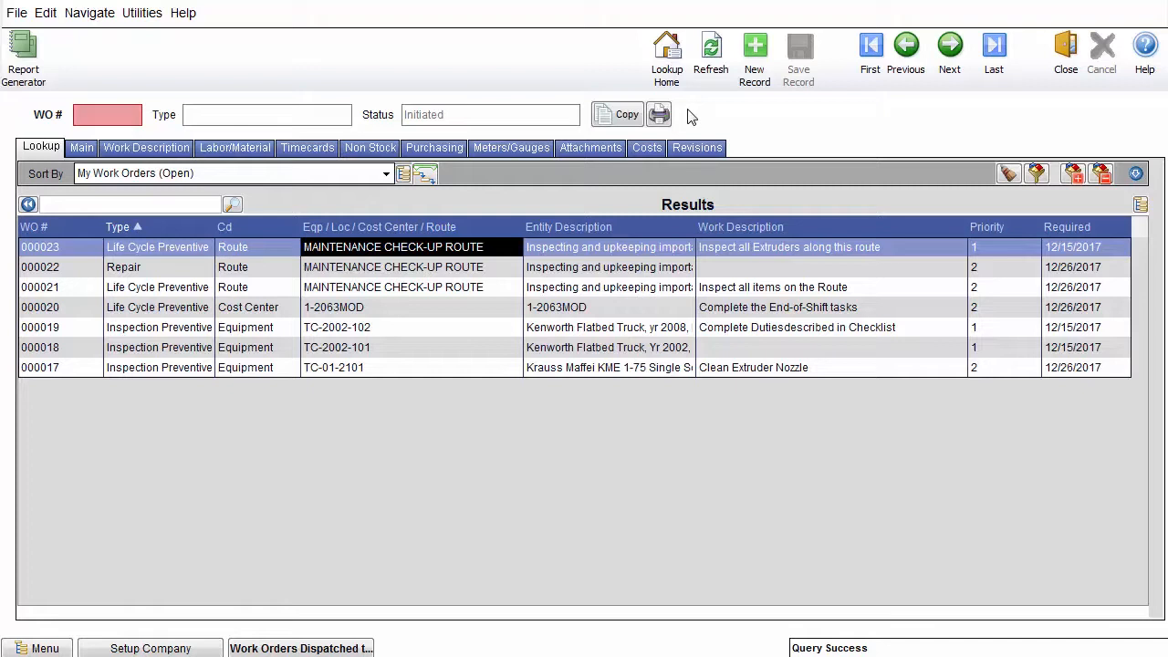
Open the end-of-shift work order for cost center 1-2063MOD and select its END OF SHIFT checklist.
{"action": "left_click", "coordinate": [493, 304]}
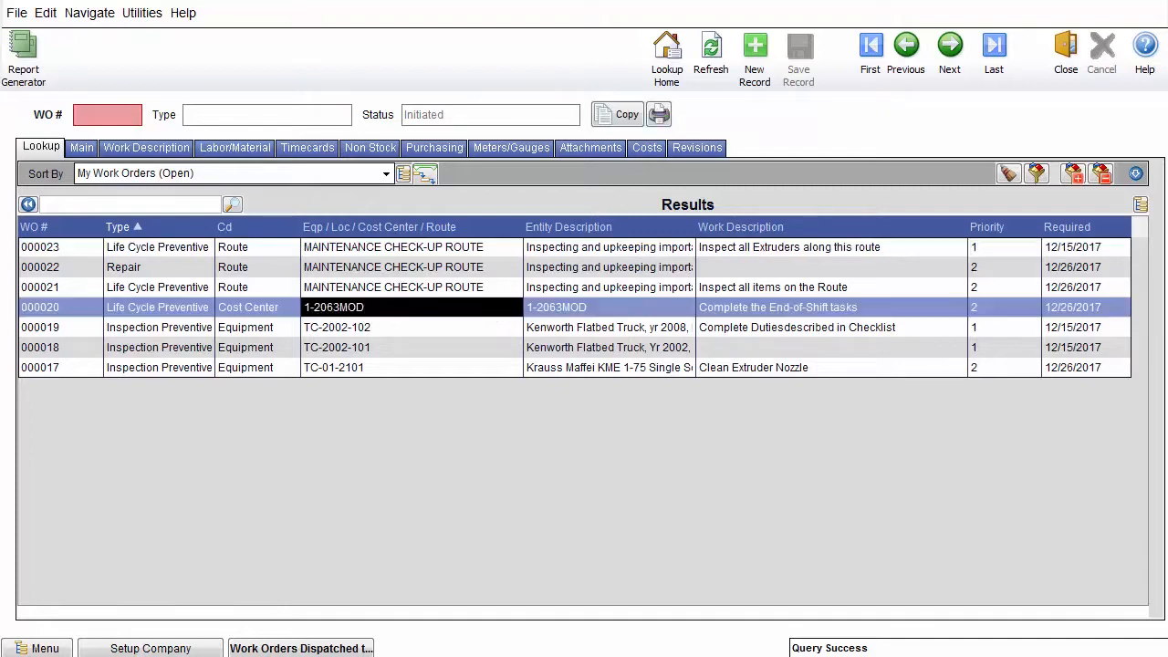
{"action": "double_click", "coordinate": [340, 307]}
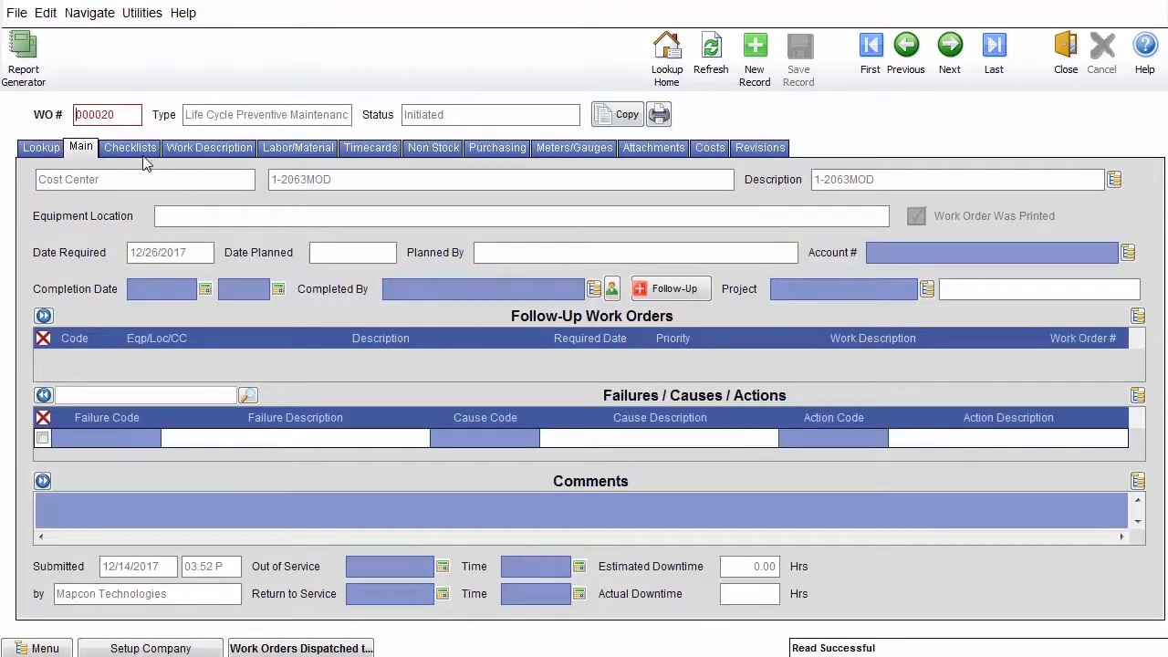
{"action": "left_click", "coordinate": [130, 149]}
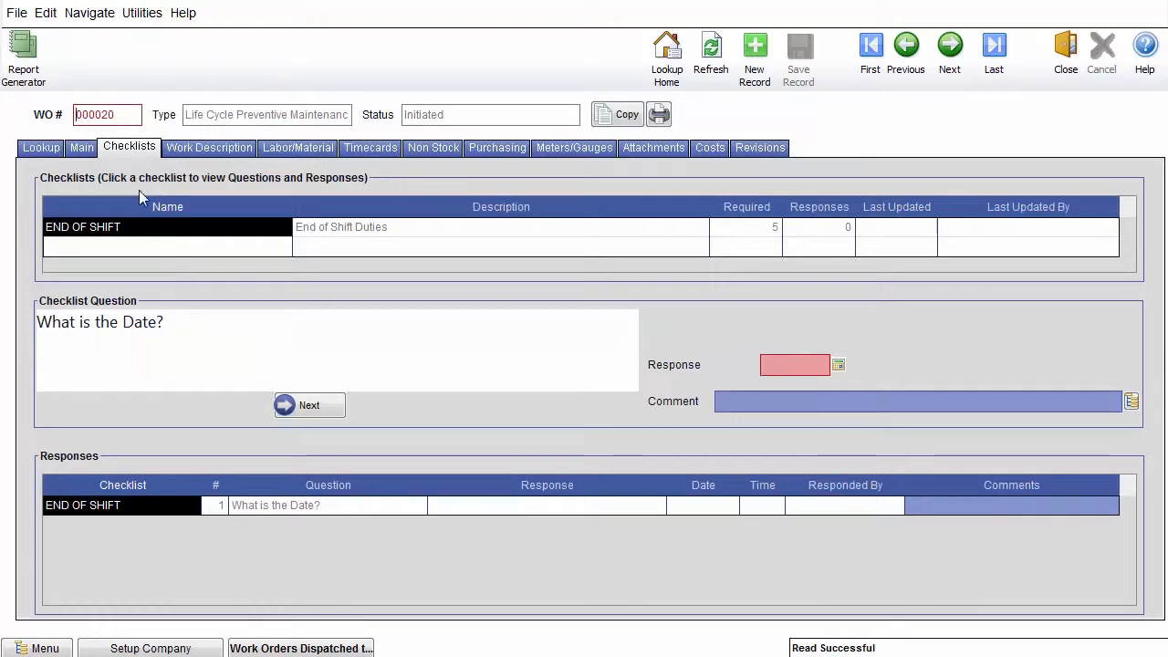
{"action": "double_click", "coordinate": [164, 227]}
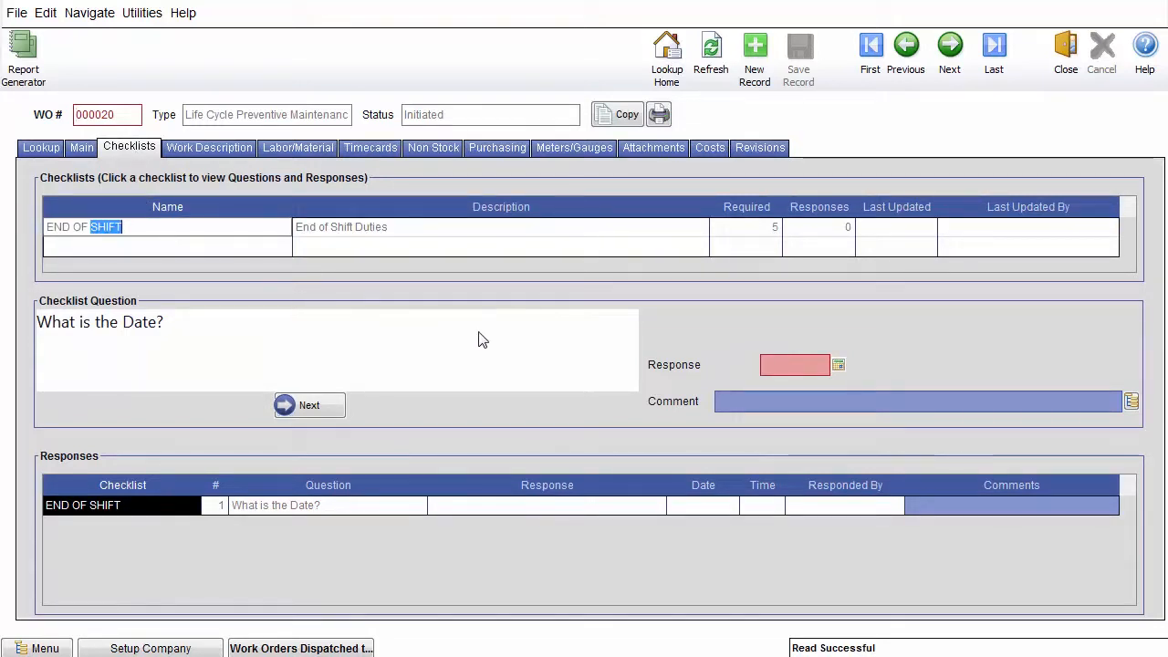
Answer the date question with December 15, 2017 and the department question with B. Manufacturing.
{"action": "left_click", "coordinate": [839, 366]}
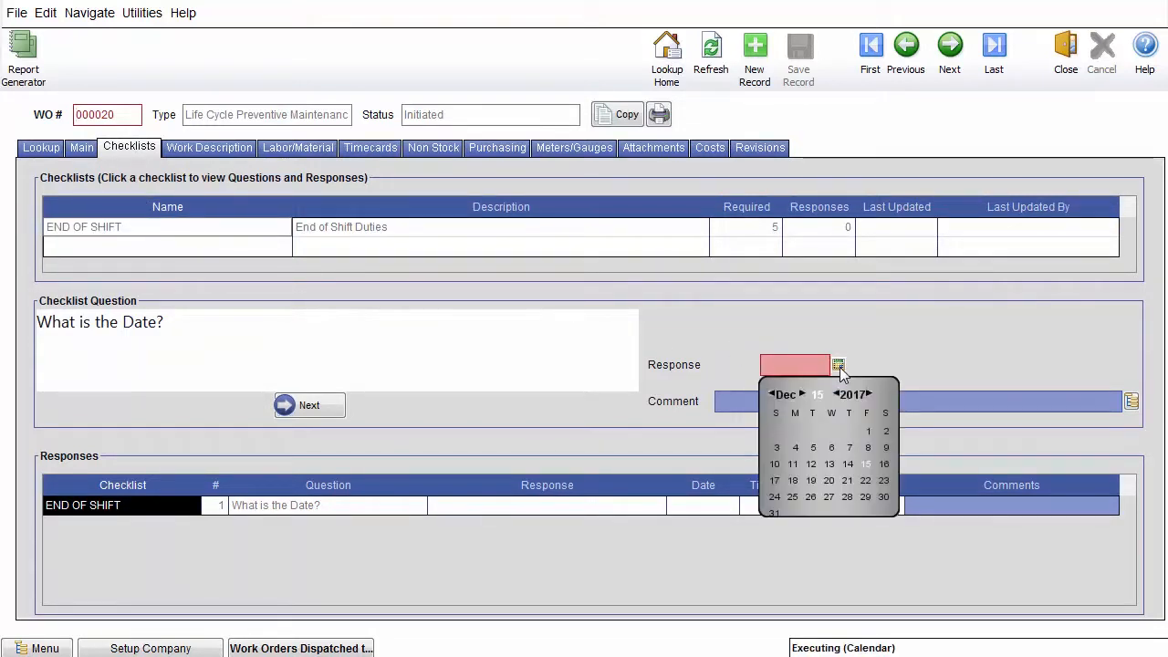
{"action": "left_click", "coordinate": [866, 462]}
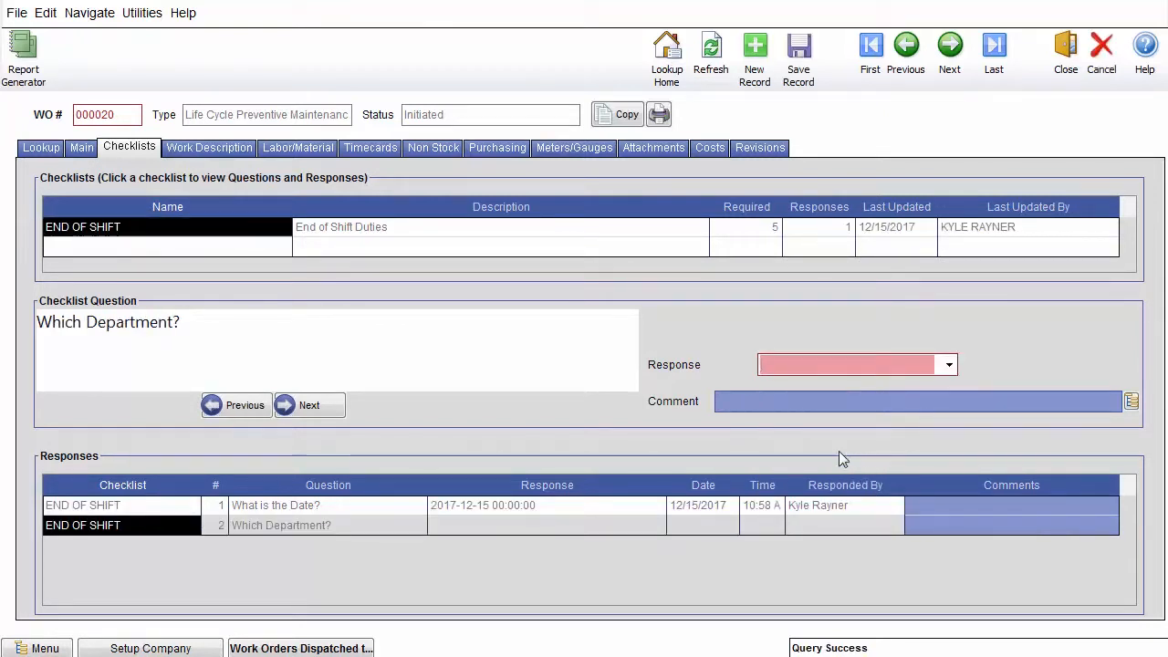
{"action": "left_click", "coordinate": [949, 366]}
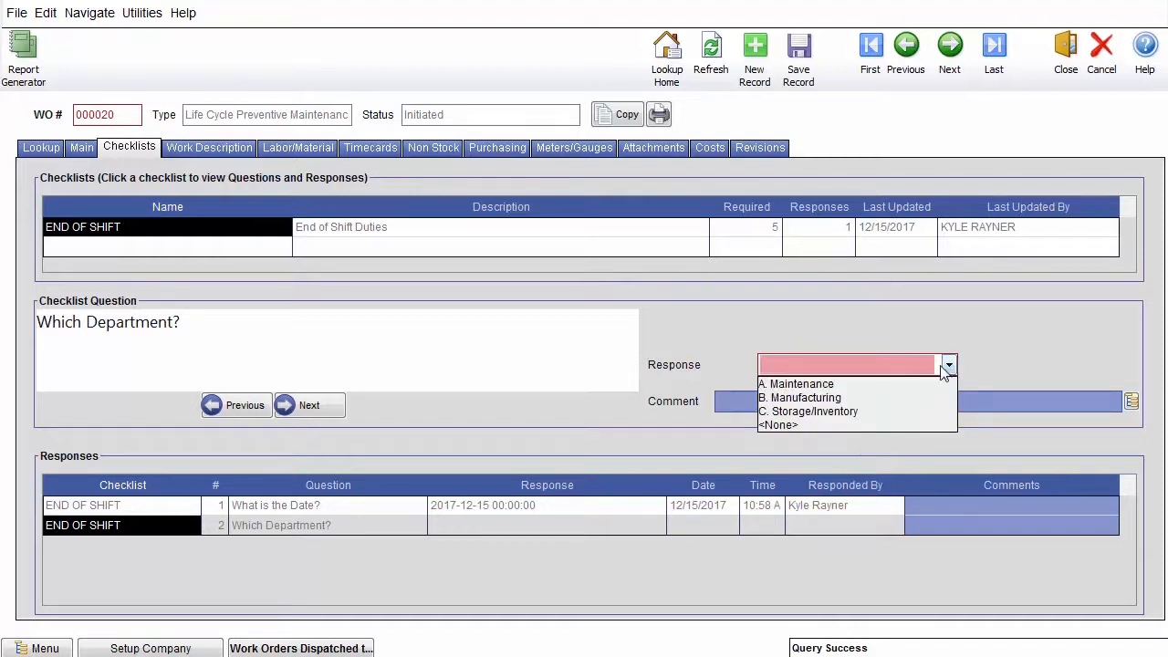
{"action": "left_click", "coordinate": [803, 399]}
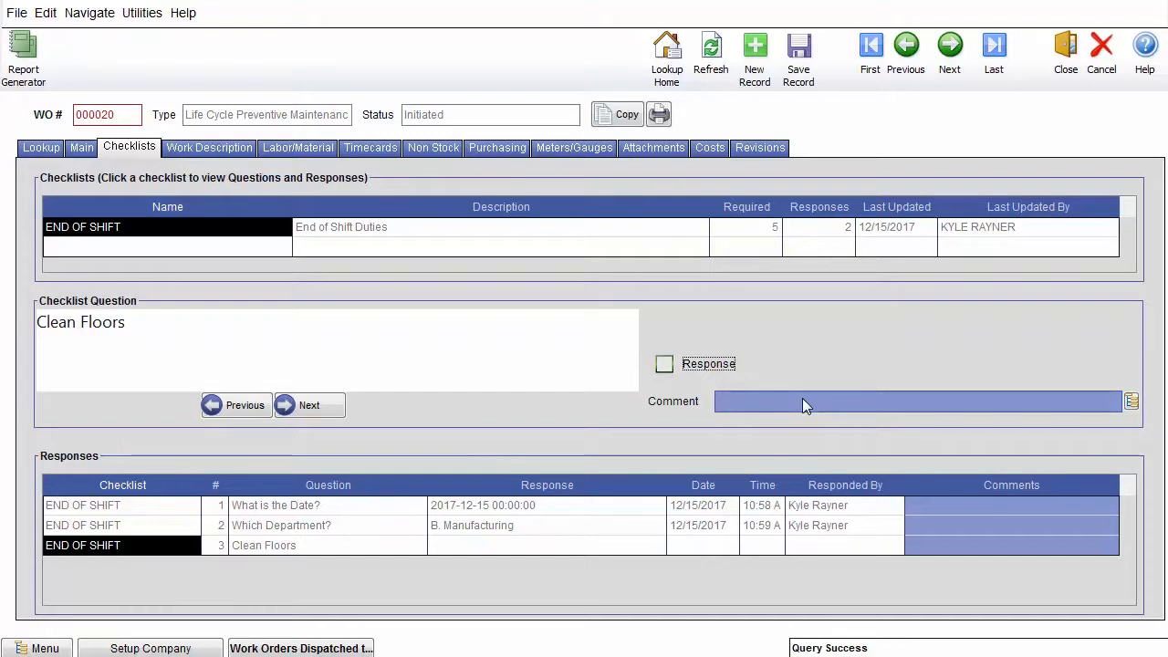
Answer the remaining End of Shift questions: Clean Floors as done, 0 pieces of equipment requiring attention, and "None." for issues.
{"action": "left_click", "coordinate": [665, 365]}
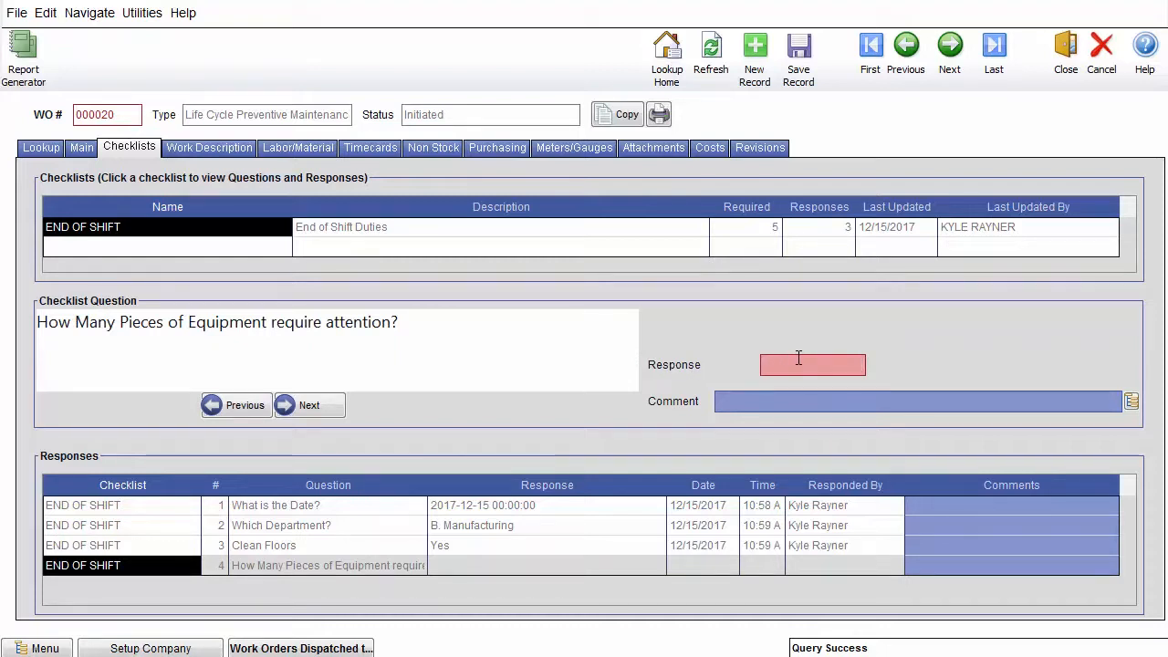
{"action": "type", "text": "0"}
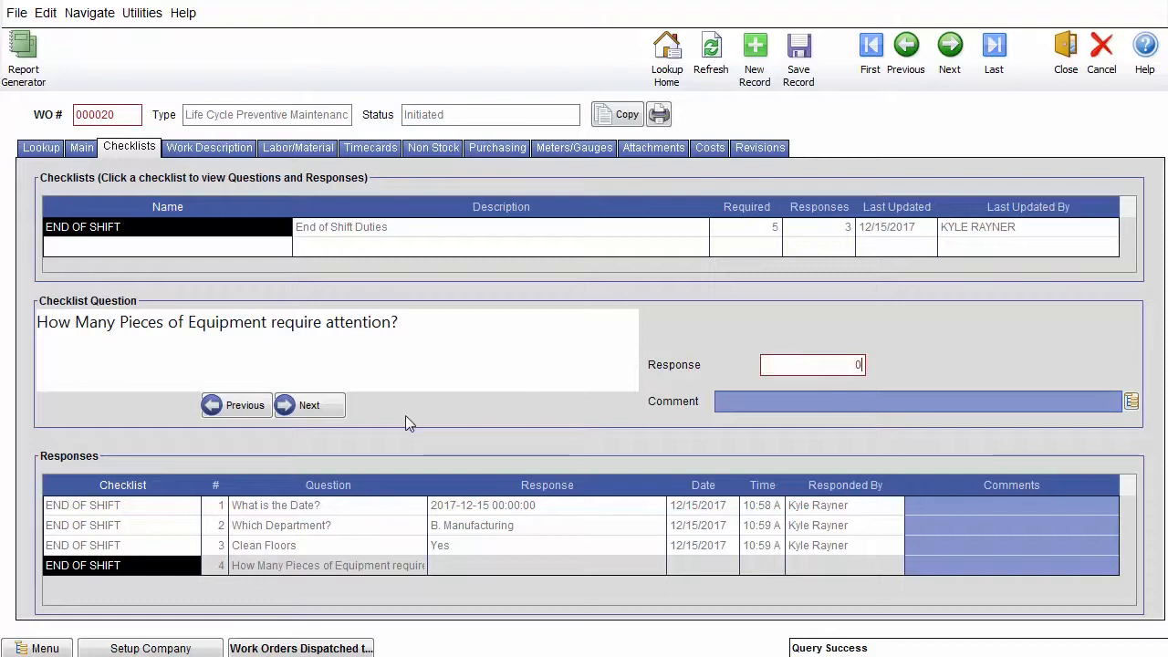
{"action": "left_click", "coordinate": [310, 408]}
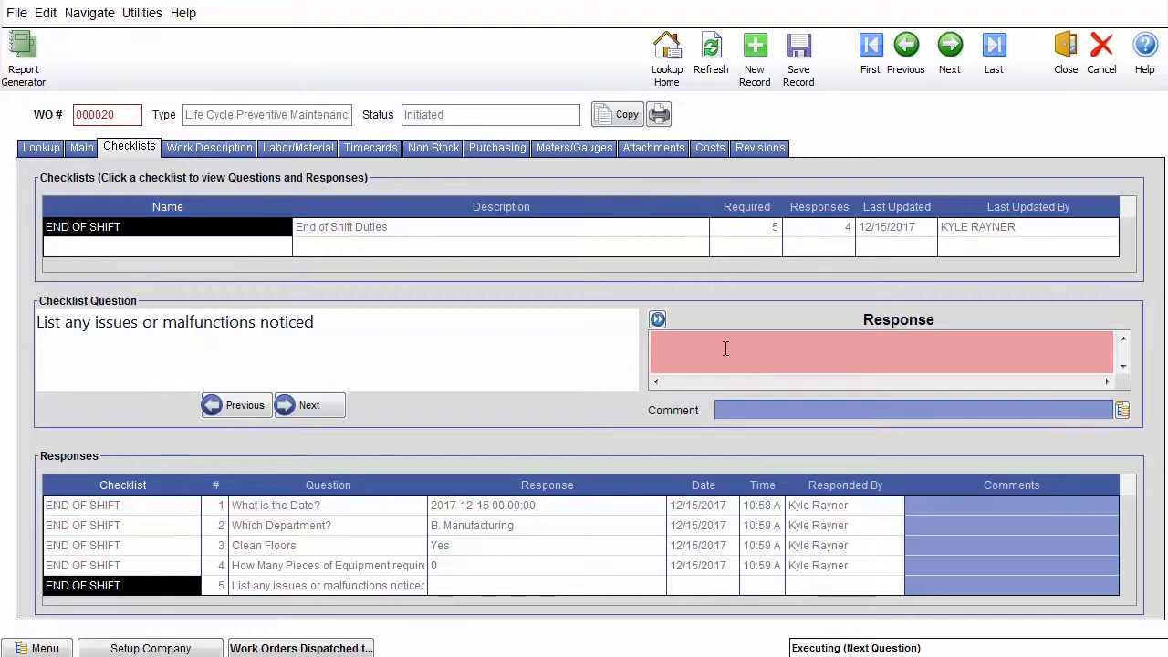
{"action": "type", "text": "None."}
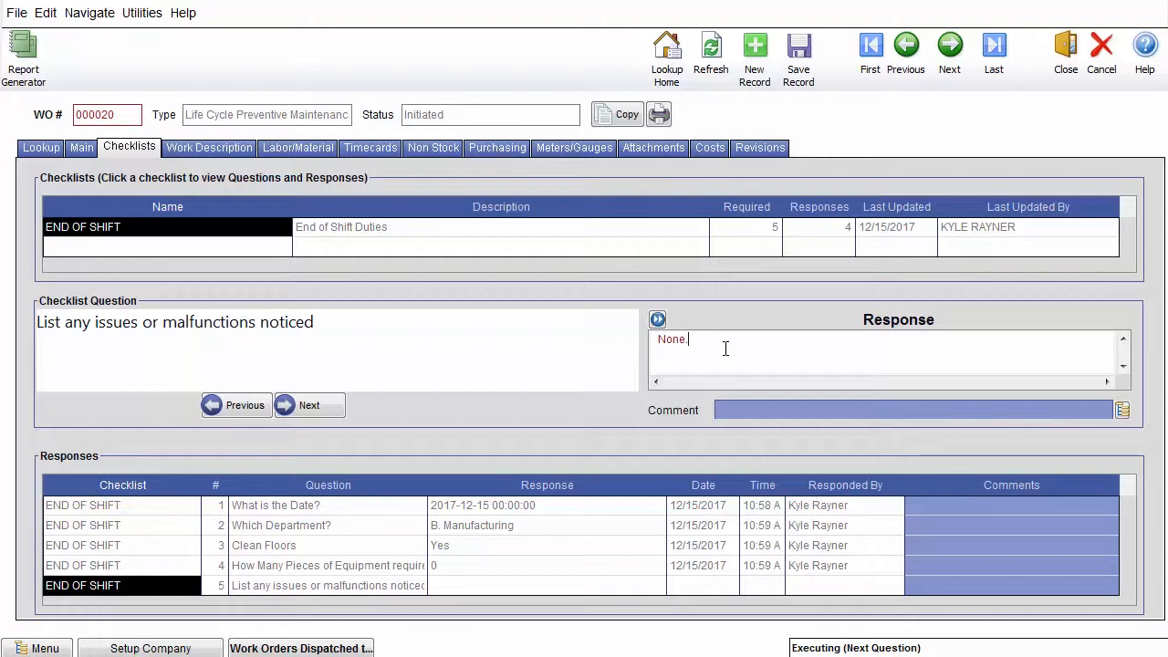
{"action": "left_click", "coordinate": [310, 406]}
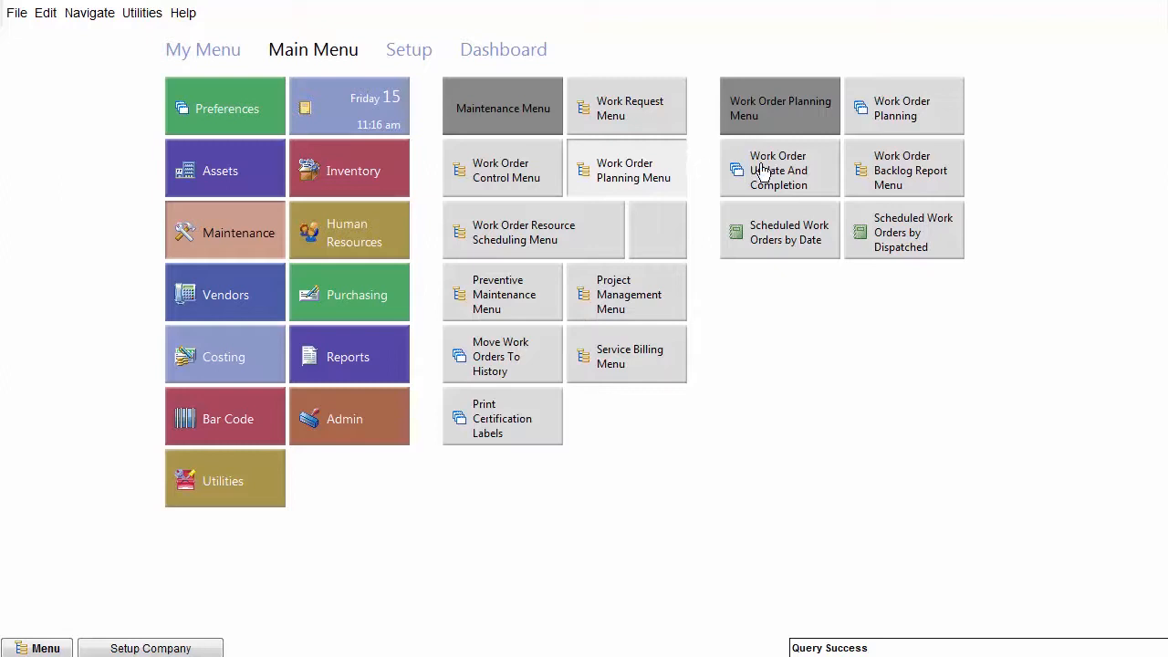
In Work Order Update And Completion, open the extruder inspection route work order's checklists for stop TC-01-2101.
{"action": "left_click", "coordinate": [817, 175]}
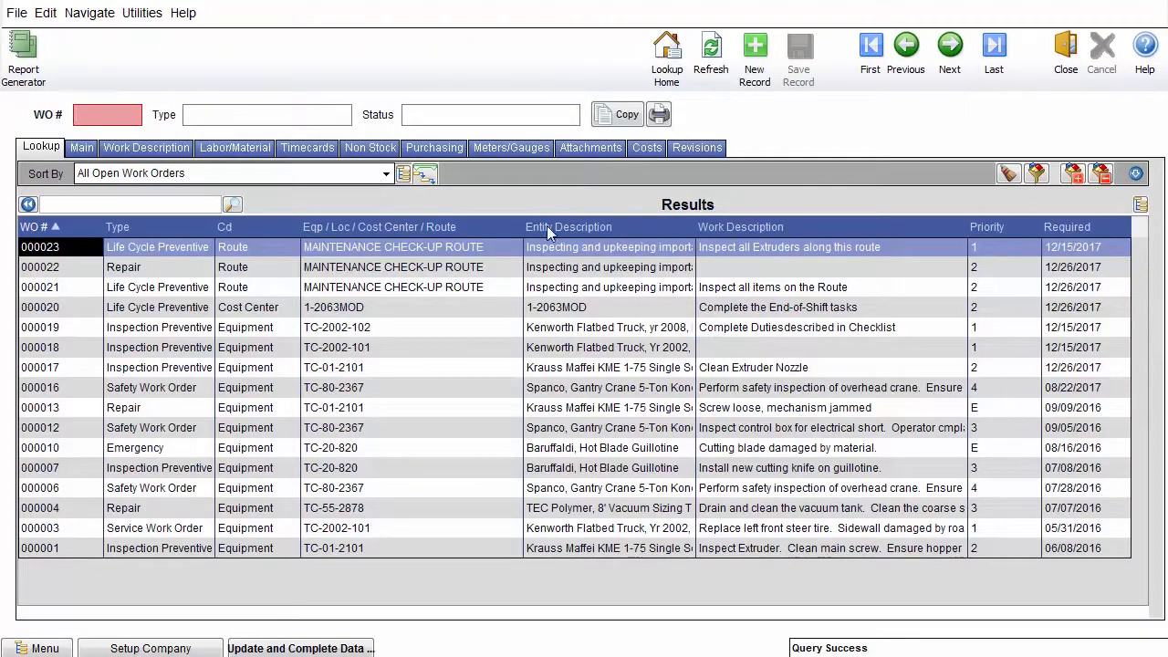
{"action": "double_click", "coordinate": [507, 247]}
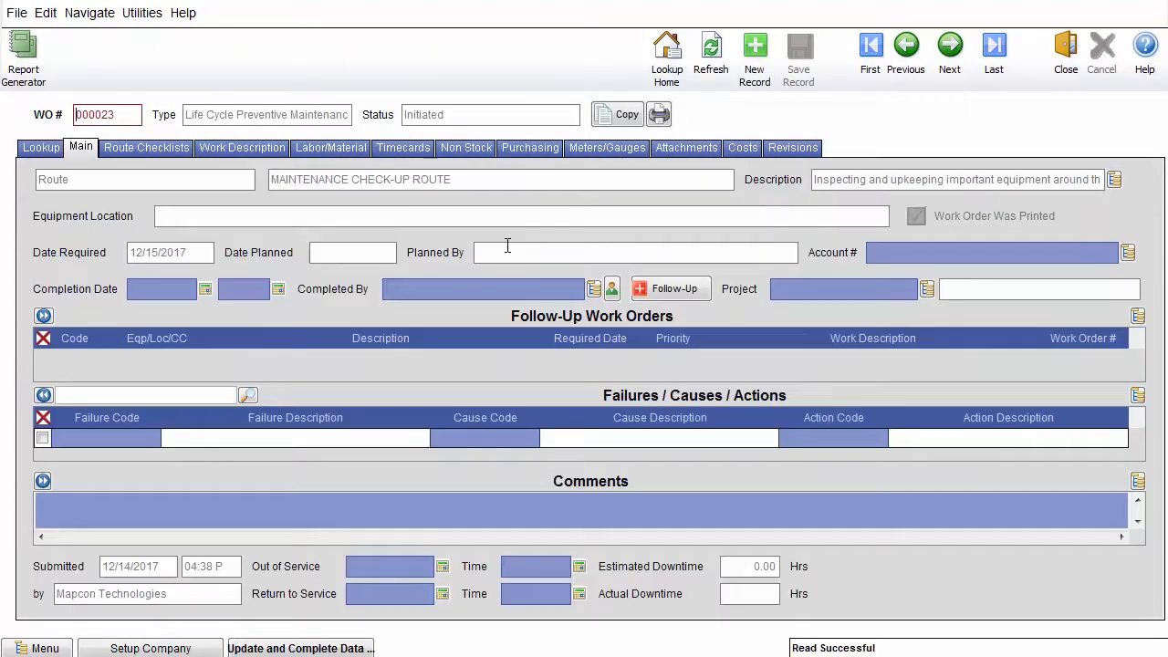
{"action": "left_click", "coordinate": [166, 157]}
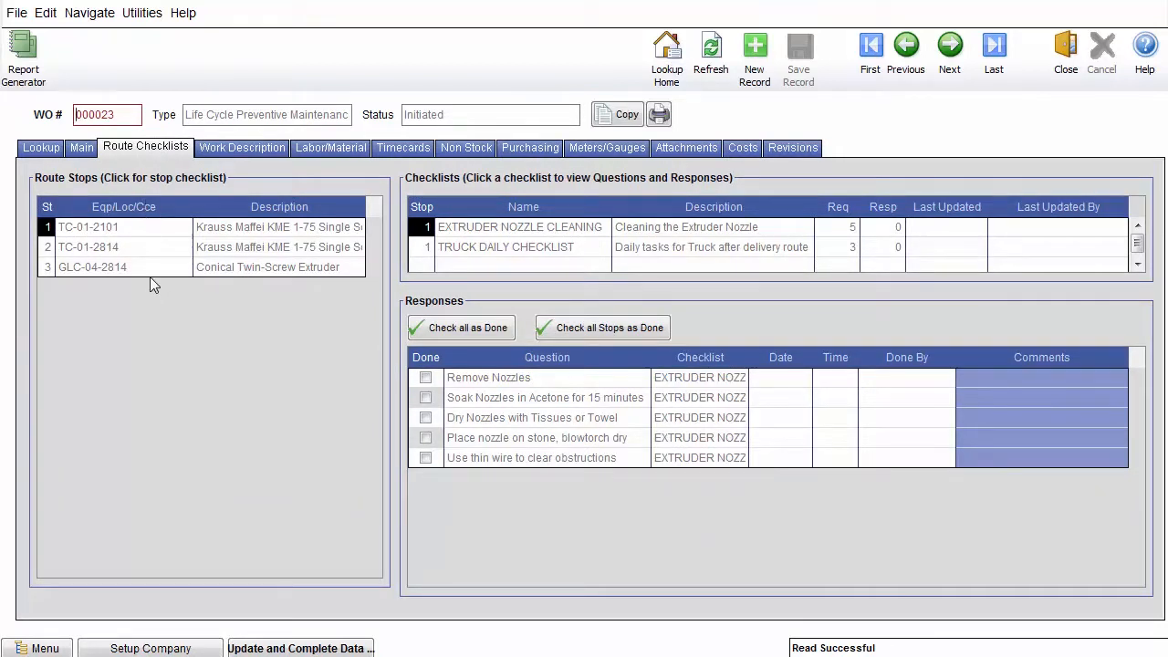
{"action": "left_click", "coordinate": [159, 226]}
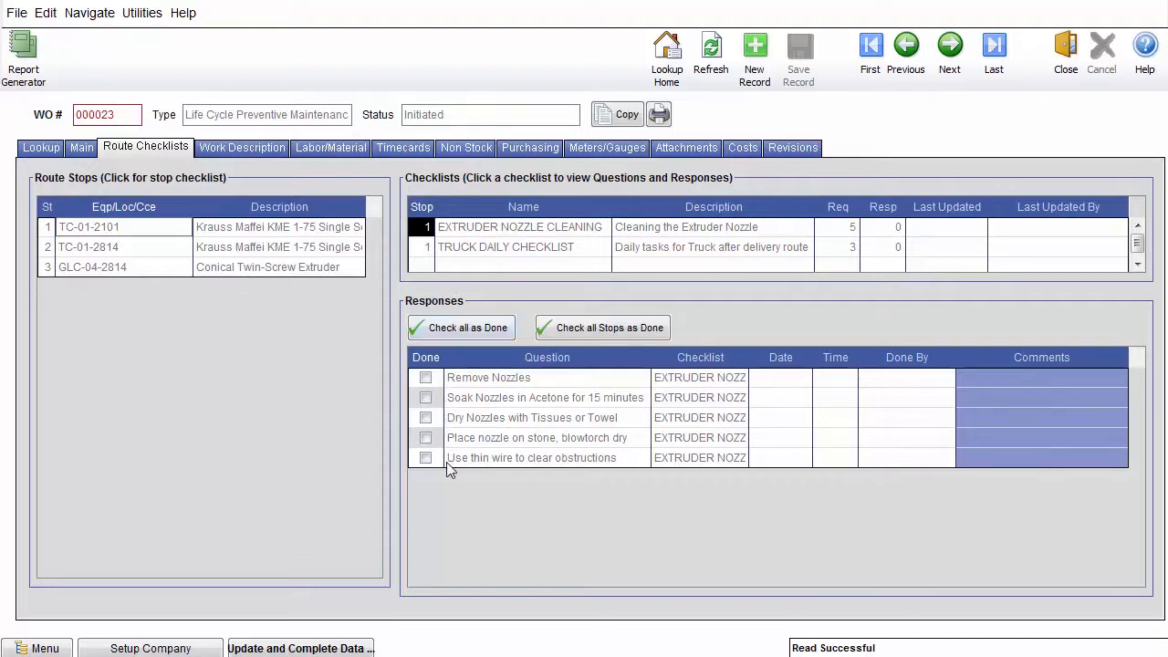
Mark the first four EXTRUDER NOZZLE CLEANING questions as done for stop 1, and complete the rest in bulk.
{"action": "left_click", "coordinate": [425, 378]}
{"action": "left_click", "coordinate": [425, 397]}
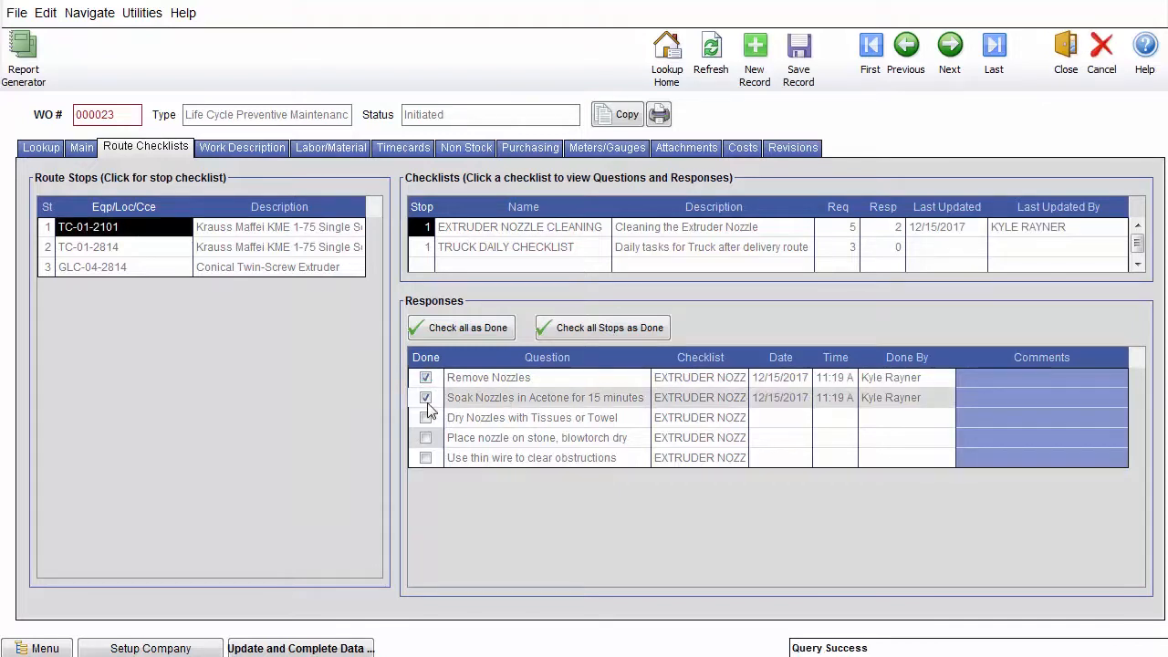
{"action": "left_click", "coordinate": [425, 419]}
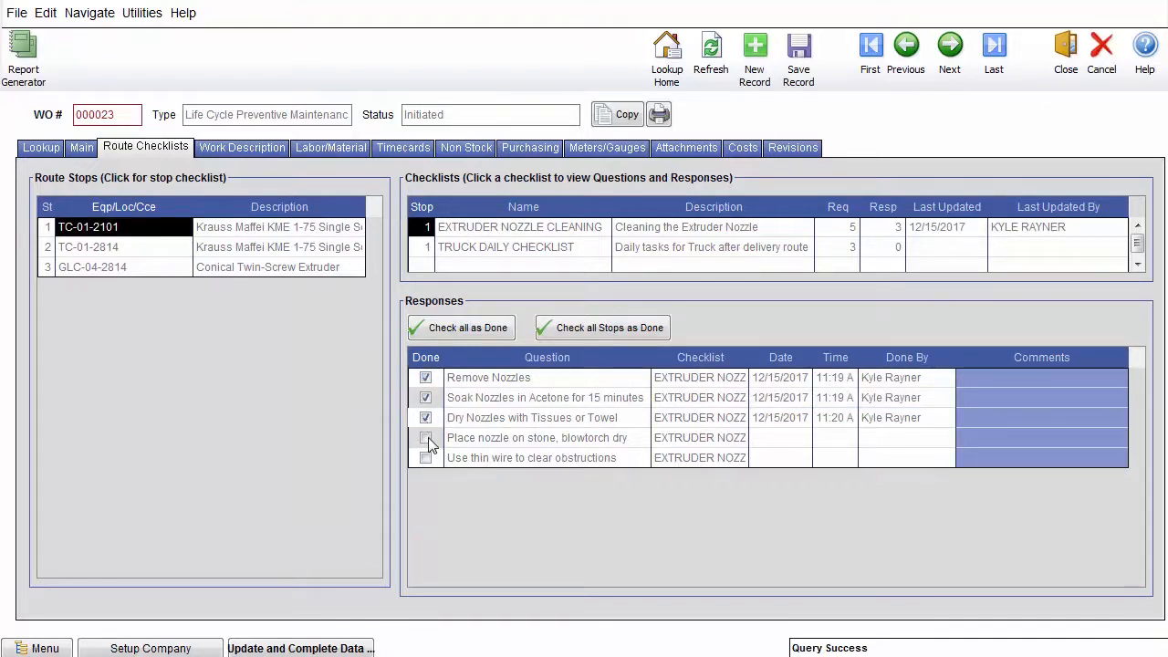
{"action": "left_click", "coordinate": [426, 438]}
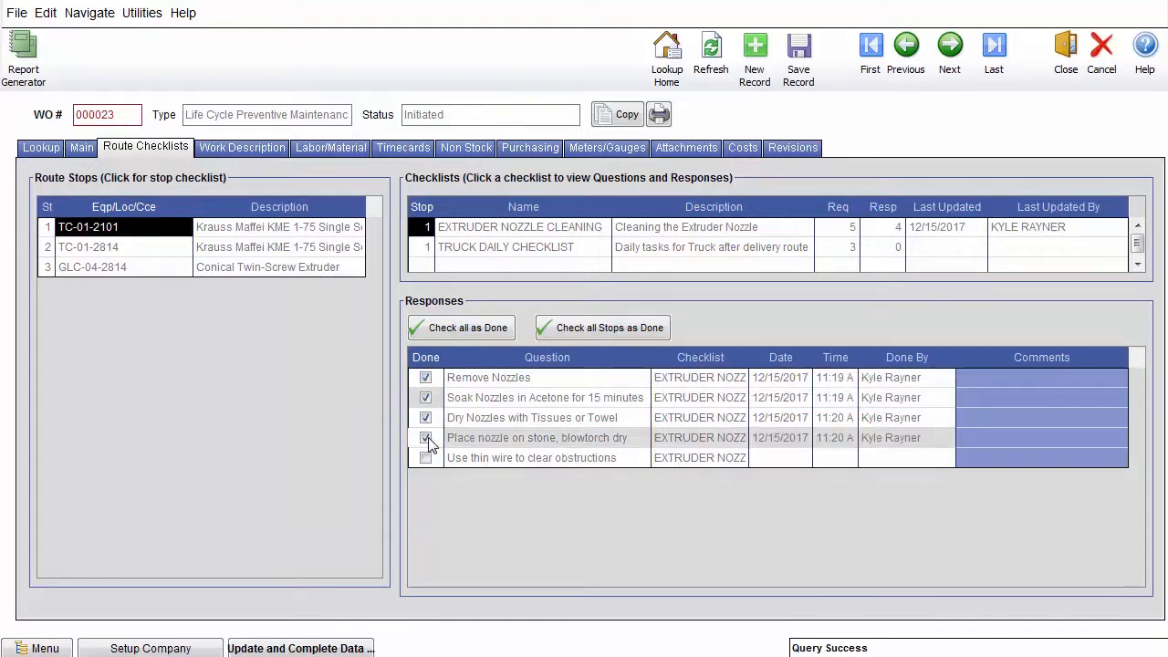
{"action": "left_click", "coordinate": [437, 331]}
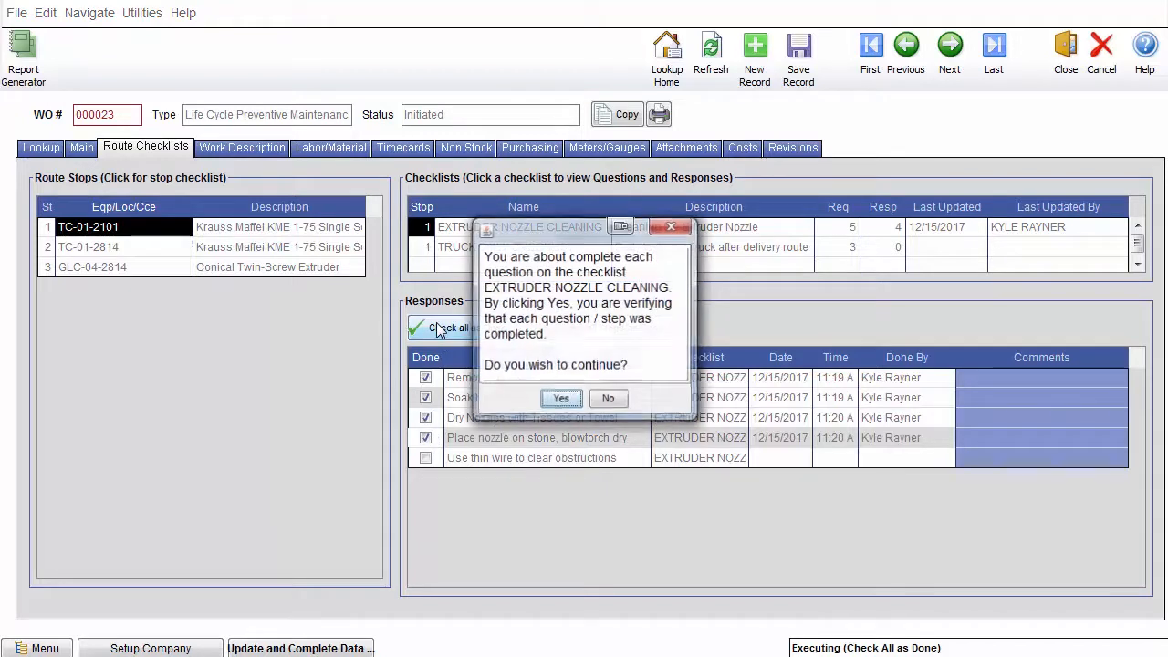
{"action": "left_click", "coordinate": [561, 399]}
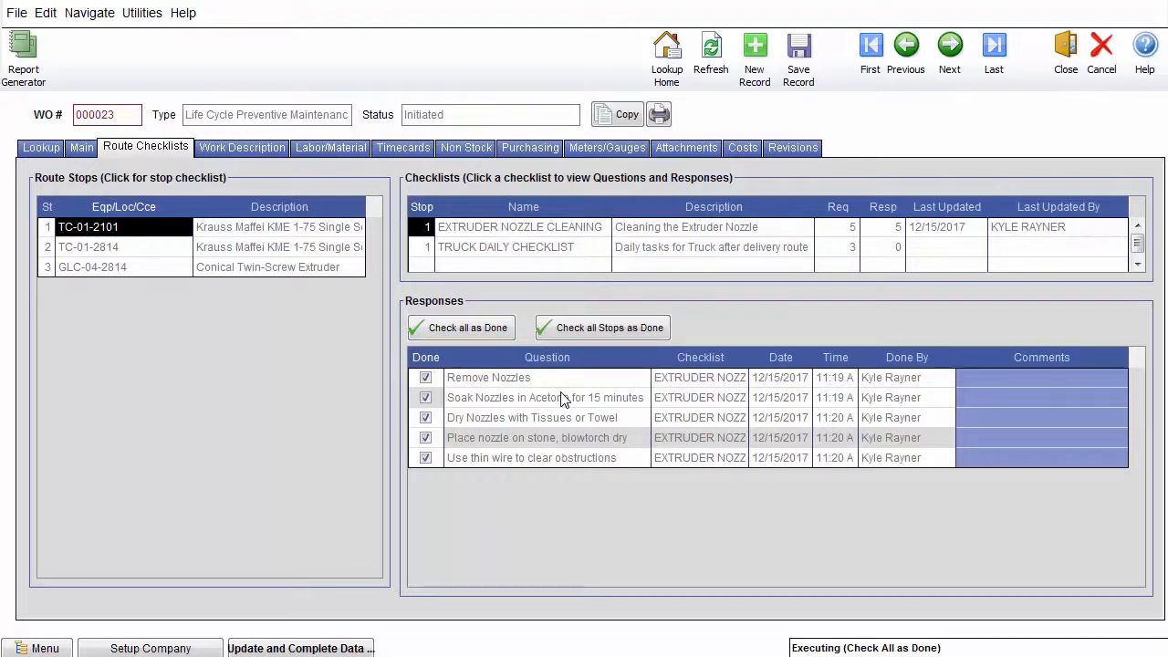
Complete every EXTRUDER NOZZLE CLEANING question in bulk for all stops on the route and accept the verification.
{"action": "left_click", "coordinate": [606, 330]}
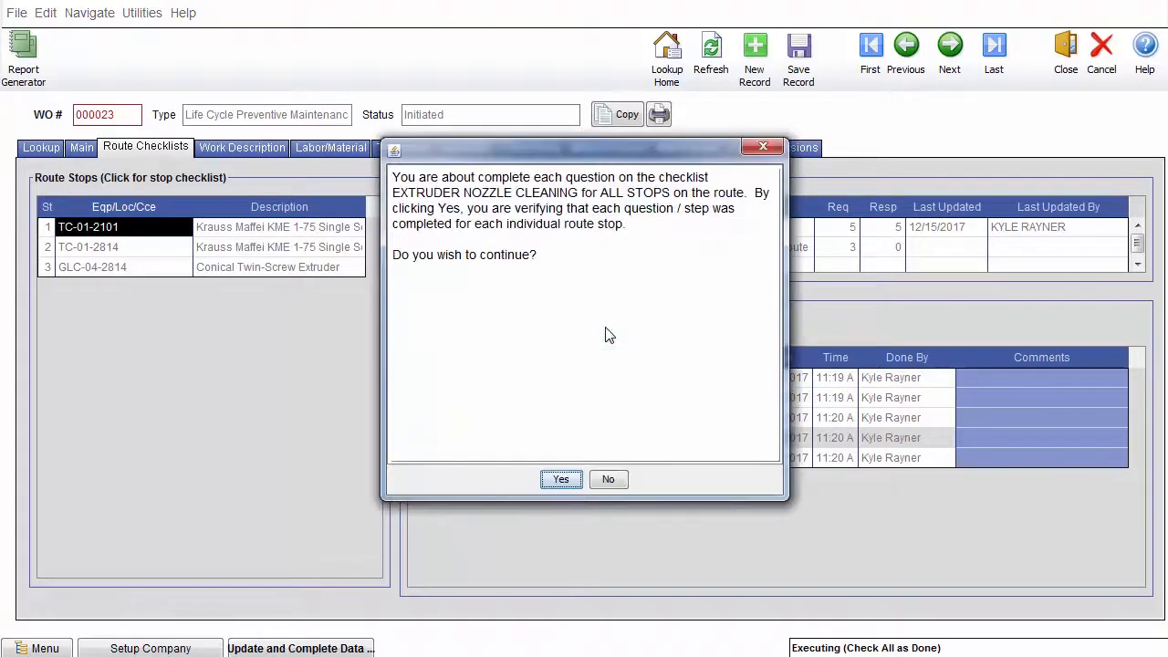
{"action": "left_click", "coordinate": [574, 484]}
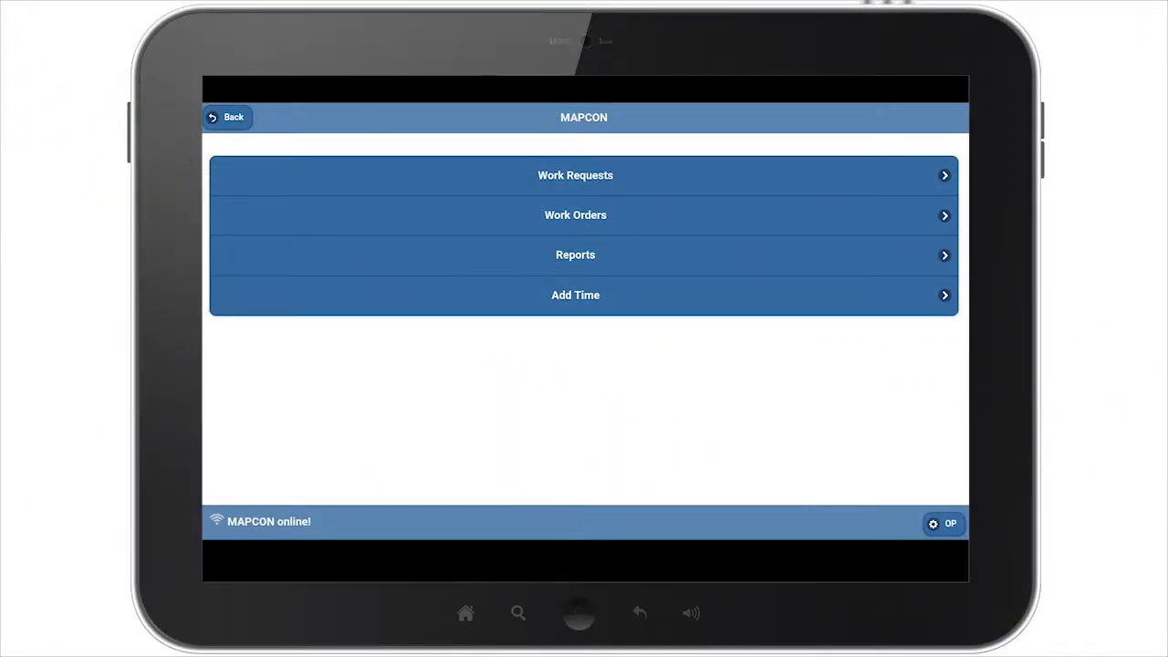
In Mapcon Mobile, open the END OF SHIFT checklist of its work order for updating and completion.
{"action": "left_click", "coordinate": [575, 215]}
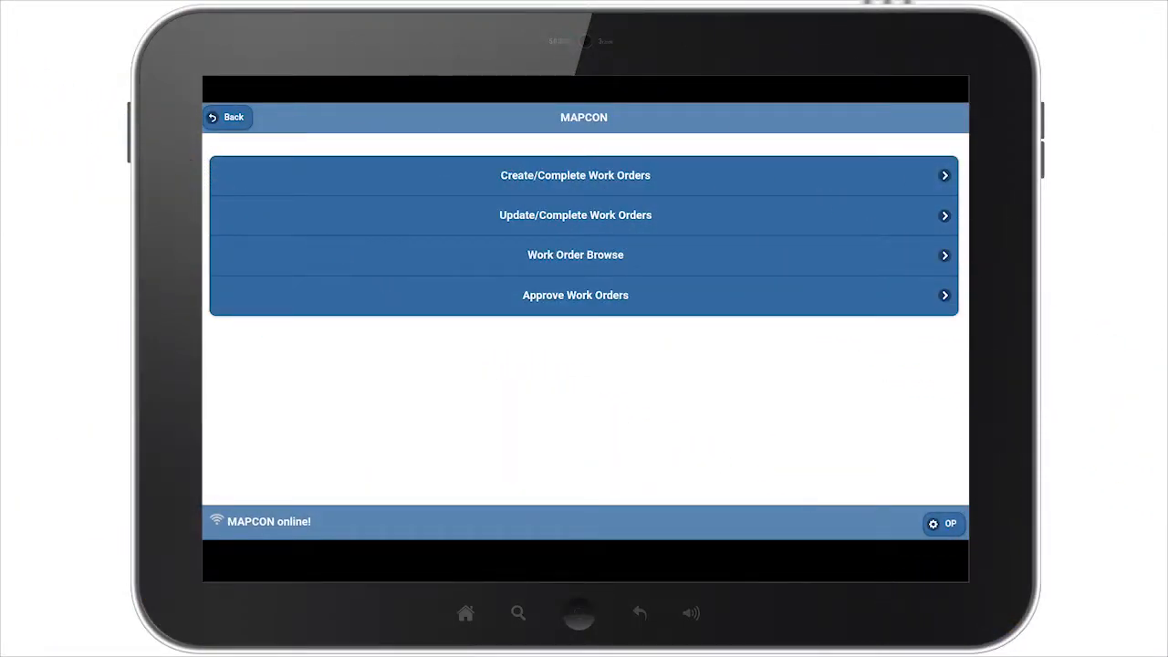
{"action": "left_click", "coordinate": [575, 215]}
{"action": "scroll", "coordinate": [584, 319], "scroll_direction": "down", "scroll_amount": 3}
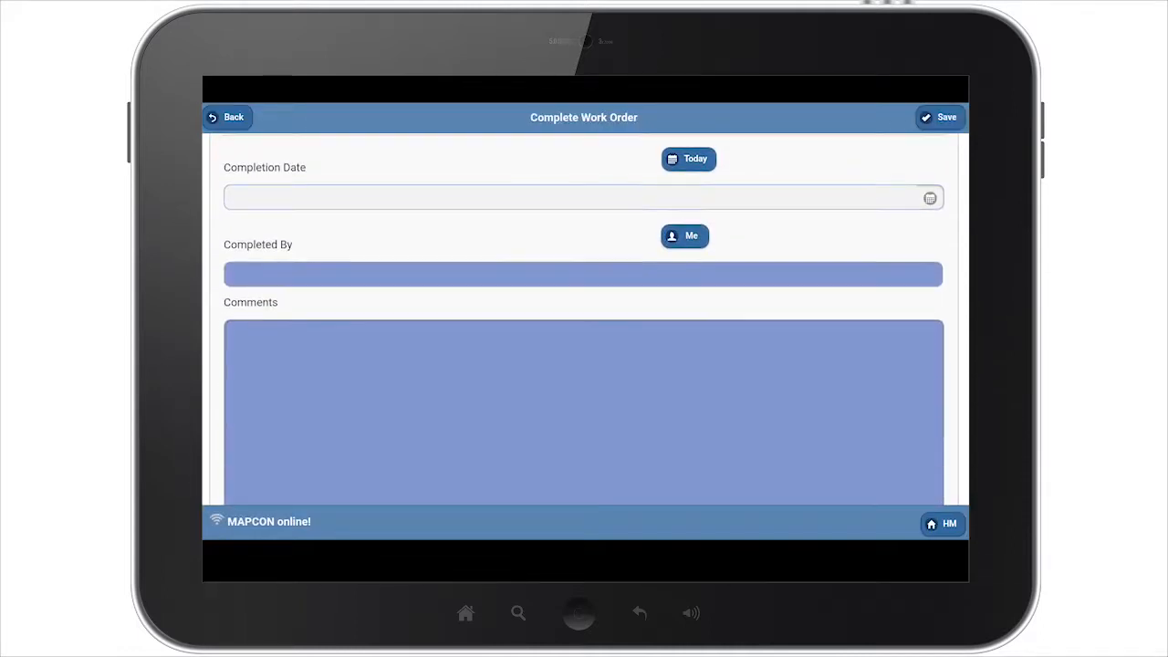
{"action": "scroll", "coordinate": [583, 319], "scroll_direction": "down", "scroll_amount": 5}
{"action": "left_click", "coordinate": [584, 380]}
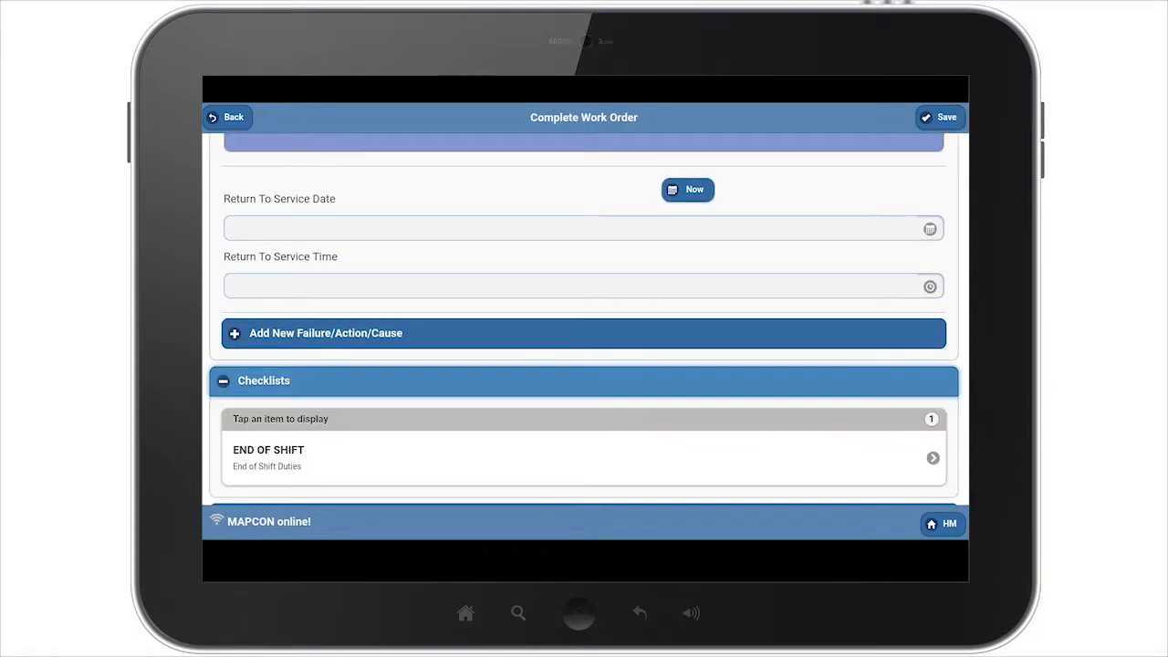
{"action": "left_click", "coordinate": [584, 457]}
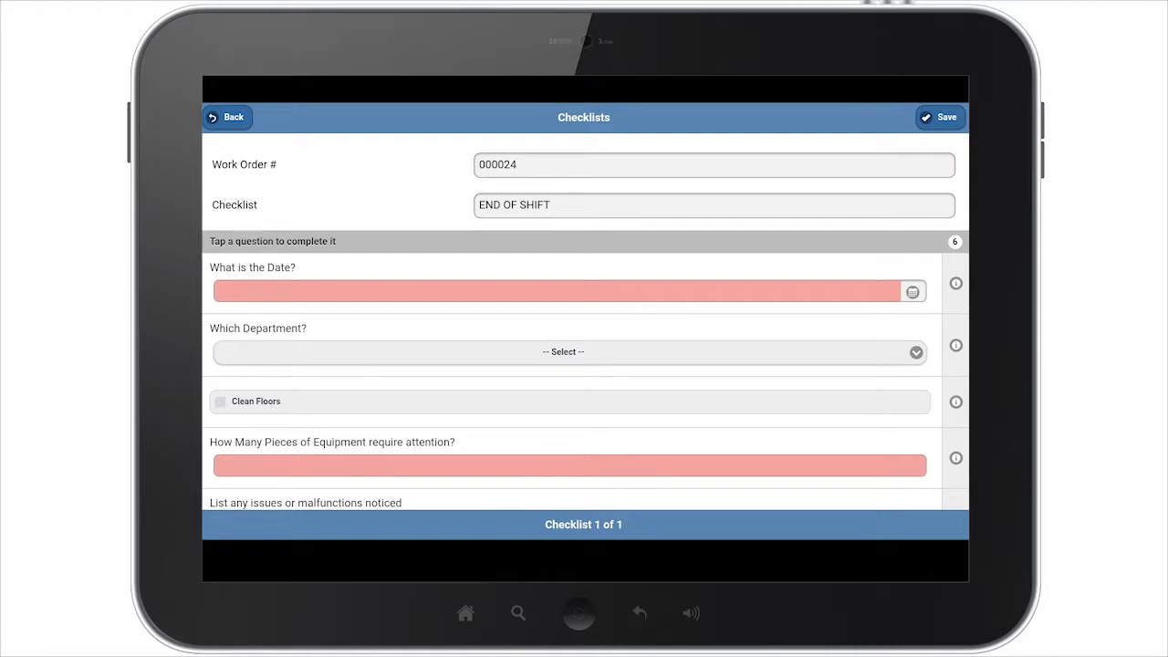
Answer the date question with 12/15/2017 and the department question with A. Maintenance.
{"action": "left_click", "coordinate": [912, 292]}
{"action": "left_click", "coordinate": [630, 329]}
{"action": "left_click", "coordinate": [562, 352]}
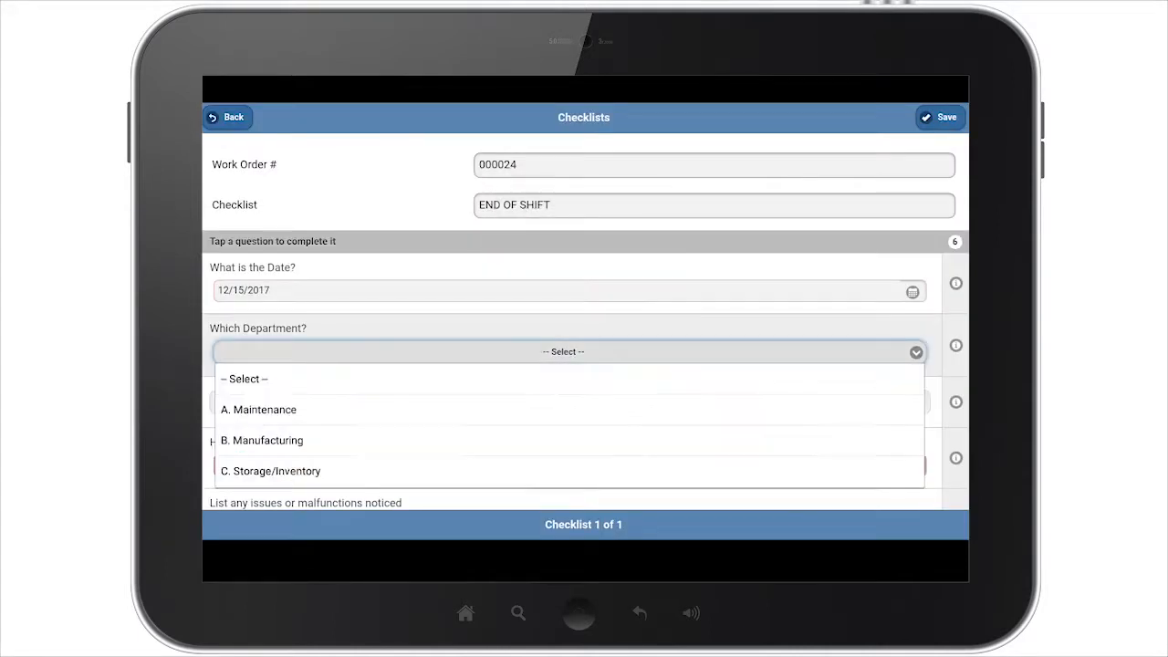
{"action": "left_click", "coordinate": [562, 409]}
Mark Clean Floors as done, enter 2 pieces of equipment requiring attention and "None" for issues, and save the checklist.
{"action": "scroll", "coordinate": [570, 401], "scroll_direction": "down", "scroll_amount": 2}
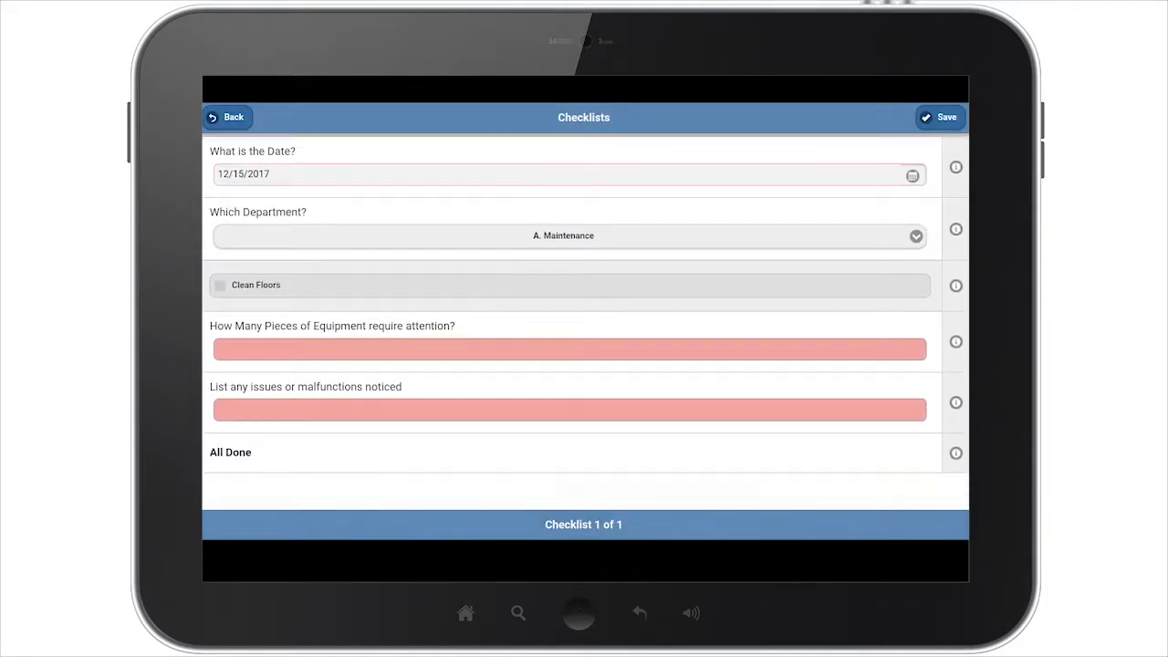
{"action": "left_click", "coordinate": [570, 352]}
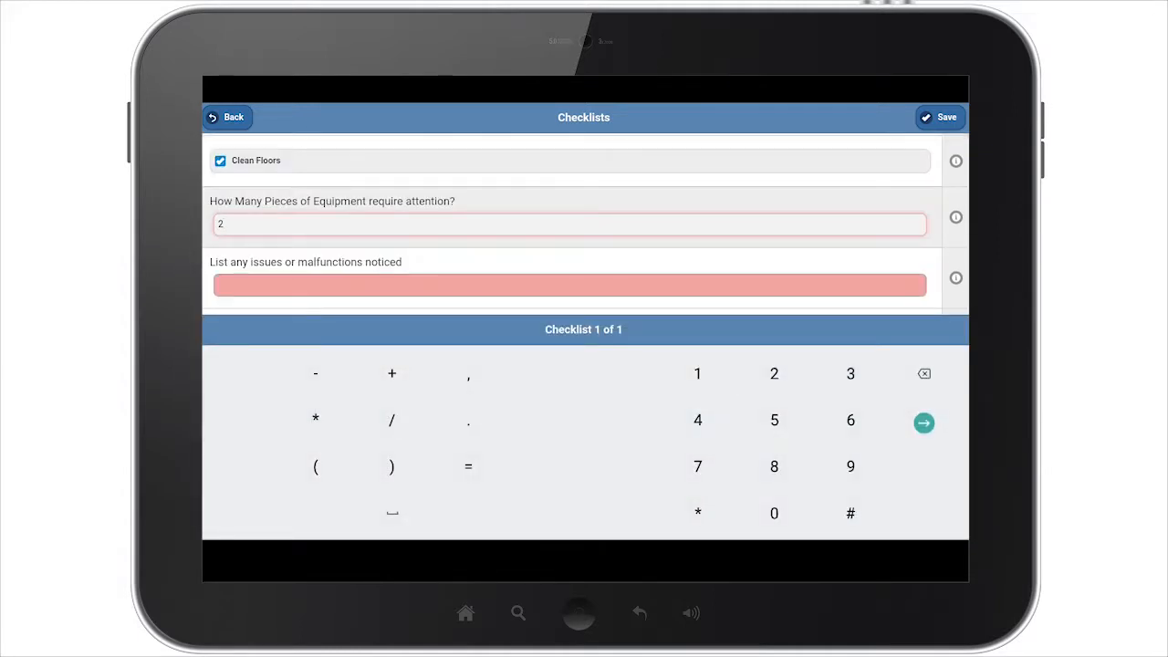
{"action": "left_click", "coordinate": [569, 284]}
{"action": "left_click", "coordinate": [569, 446]}
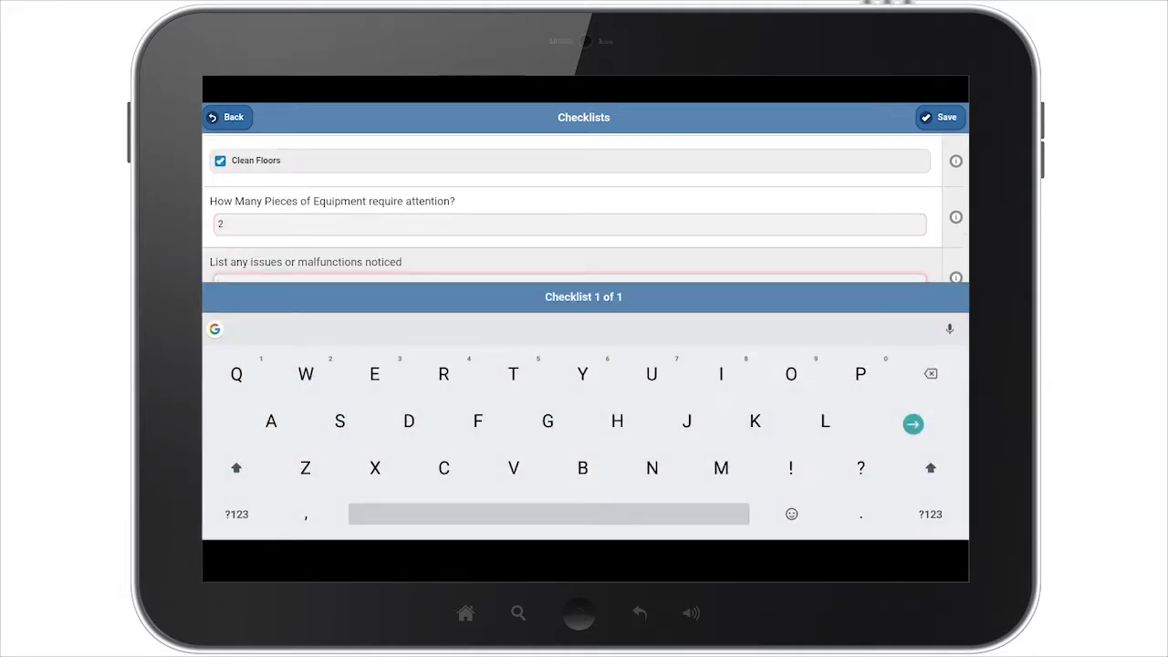
{"action": "type", "text": "None"}
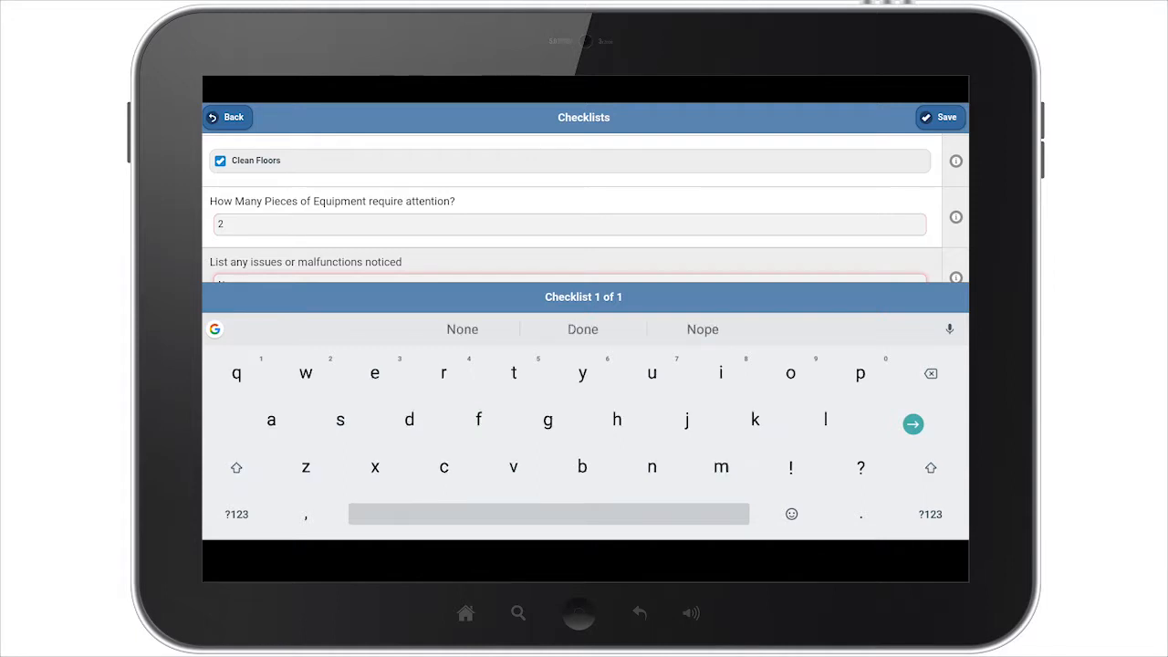
{"action": "key", "text": "Return"}
{"action": "left_click", "coordinate": [940, 118]}
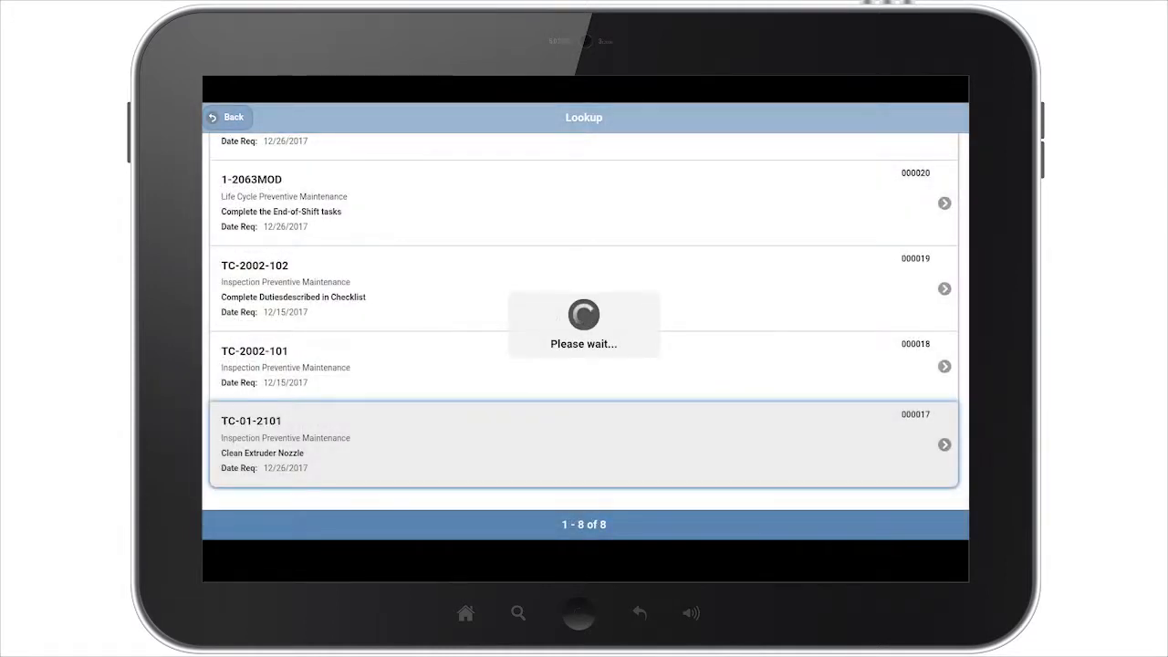
Open the EXTRUDER NOZZLE CLEANING checklist of the Clean Extruder Nozzle work order for TC-01-2101.
{"action": "scroll", "coordinate": [583, 320], "scroll_direction": "down", "scroll_amount": 2}
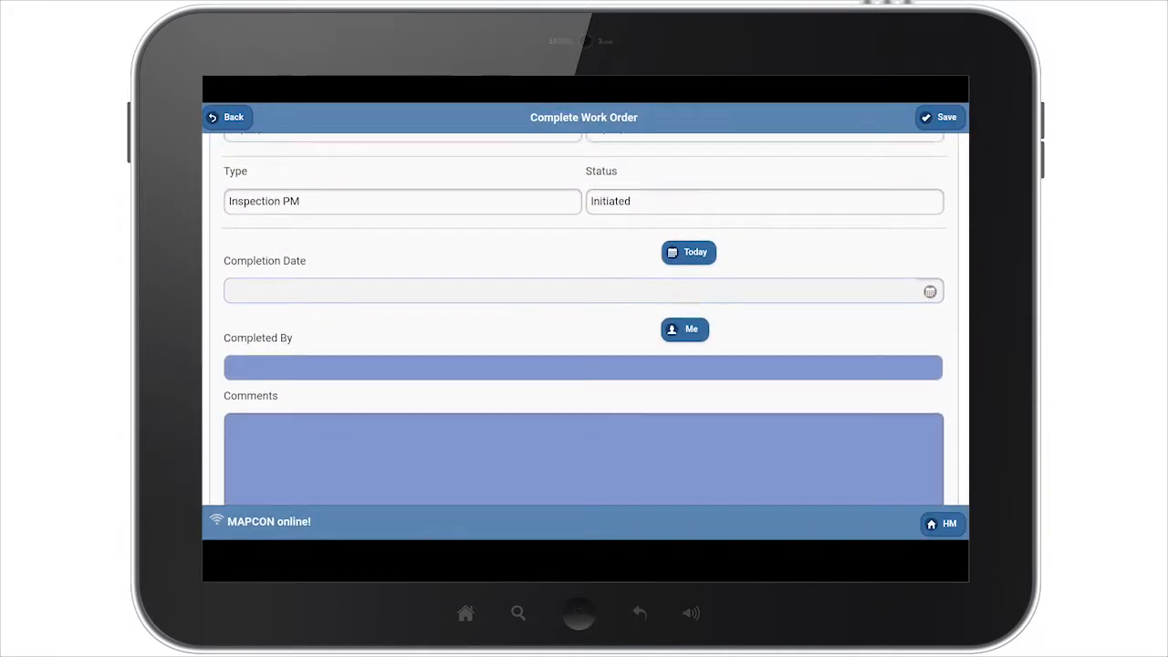
{"action": "scroll", "coordinate": [584, 319], "scroll_direction": "down", "scroll_amount": 5}
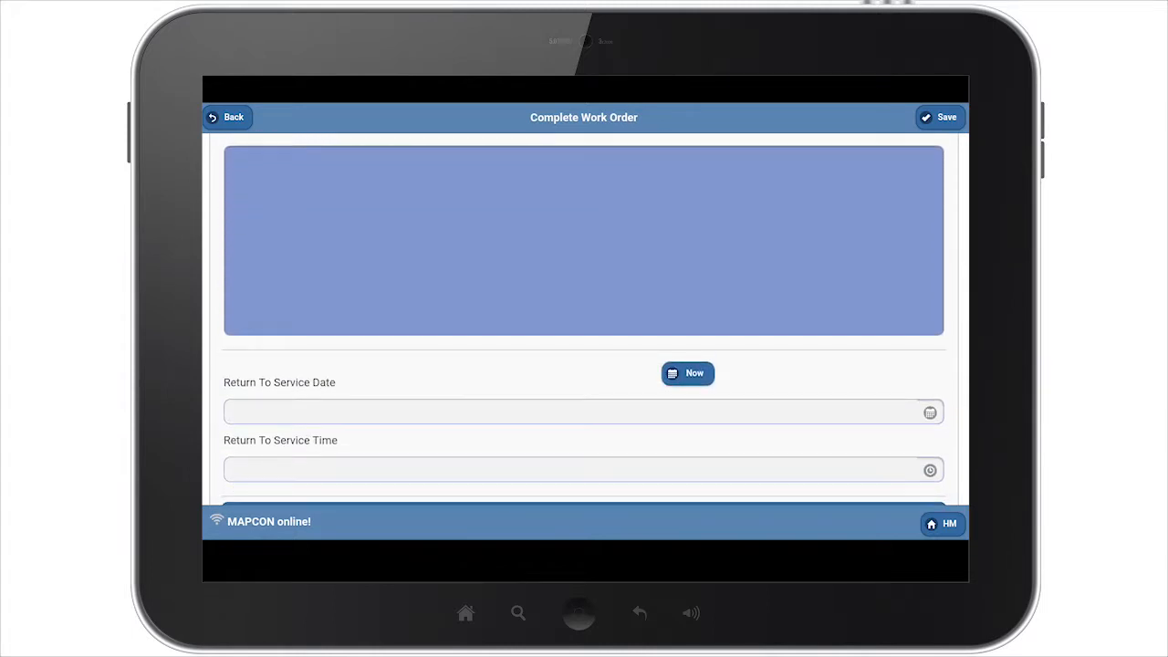
{"action": "scroll", "coordinate": [583, 319], "scroll_direction": "down", "scroll_amount": 4}
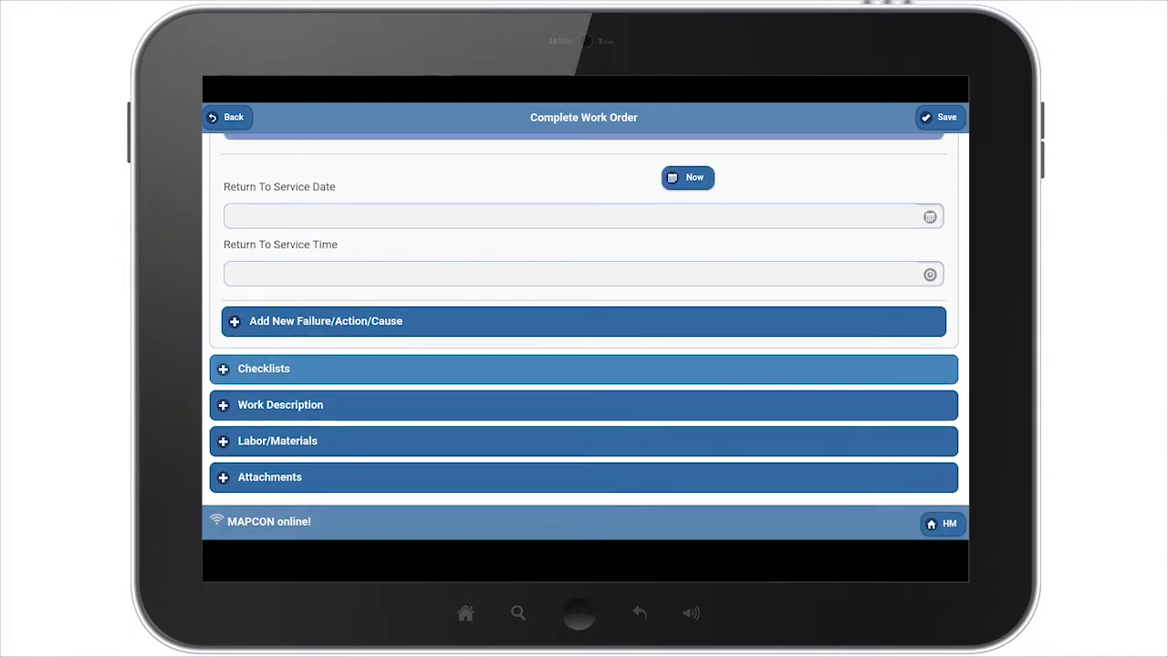
{"action": "left_click", "coordinate": [584, 368]}
{"action": "scroll", "coordinate": [584, 438], "scroll_direction": "down", "scroll_amount": 1}
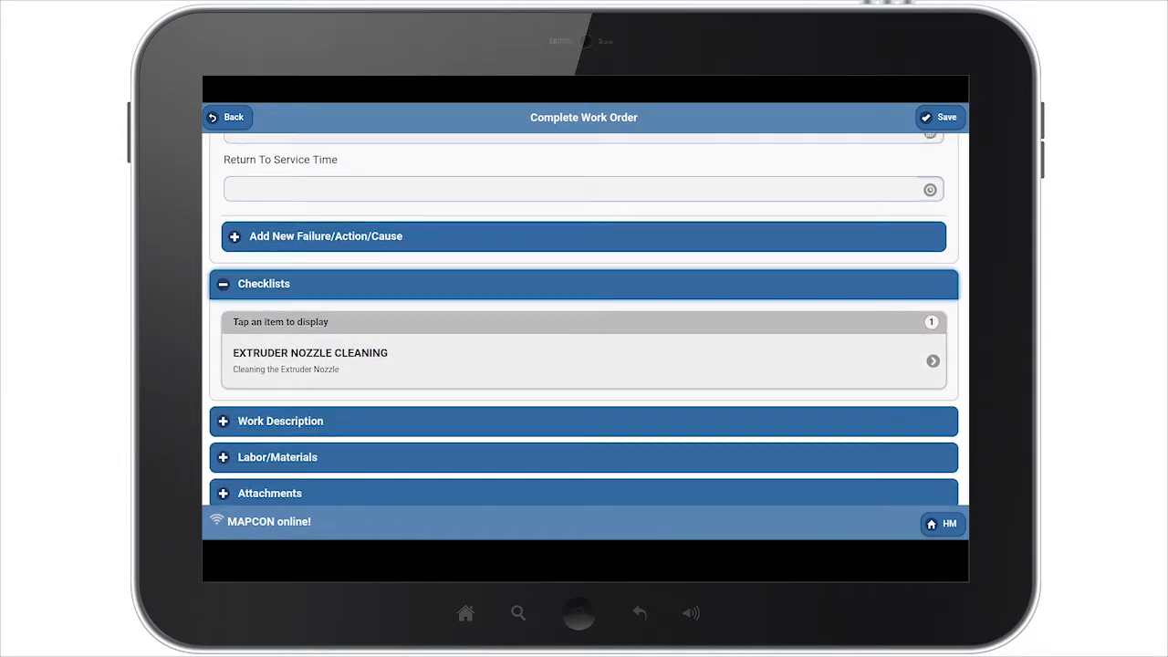
{"action": "left_click", "coordinate": [584, 362]}
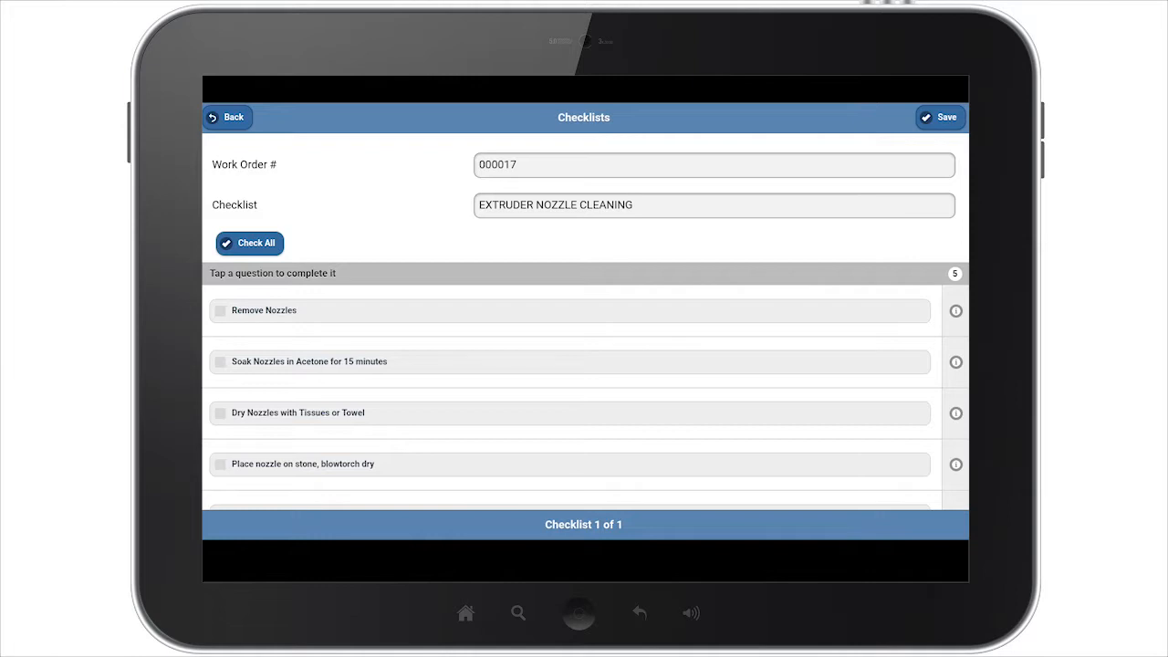
Mark the Remove, Soak and Dry Nozzles questions as done, and complete the rest of the checklist in bulk, accepting the verification.
{"action": "left_click", "coordinate": [220, 311]}
{"action": "left_click", "coordinate": [220, 362]}
{"action": "left_click", "coordinate": [220, 413]}
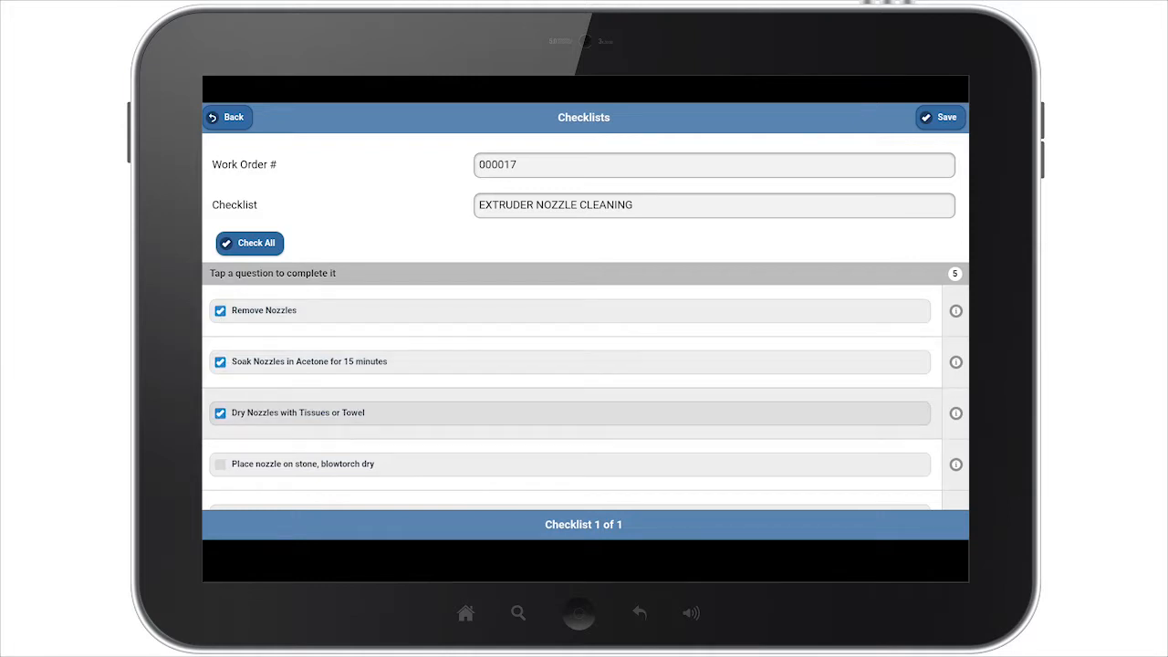
{"action": "left_click", "coordinate": [249, 243]}
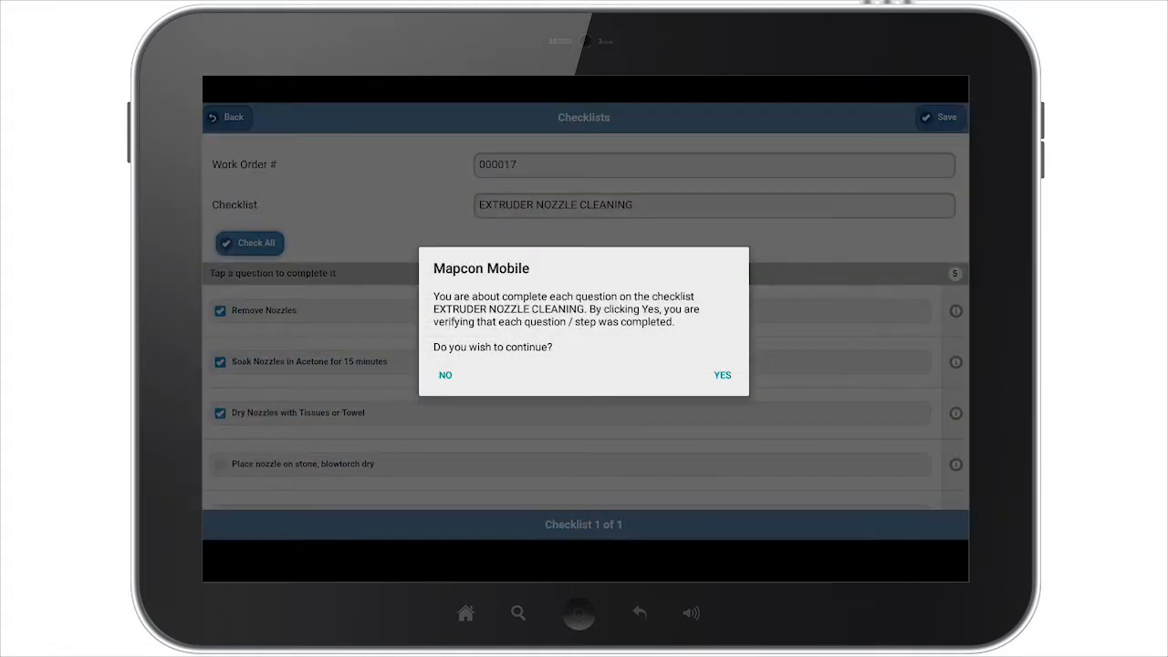
{"action": "left_click", "coordinate": [721, 375]}
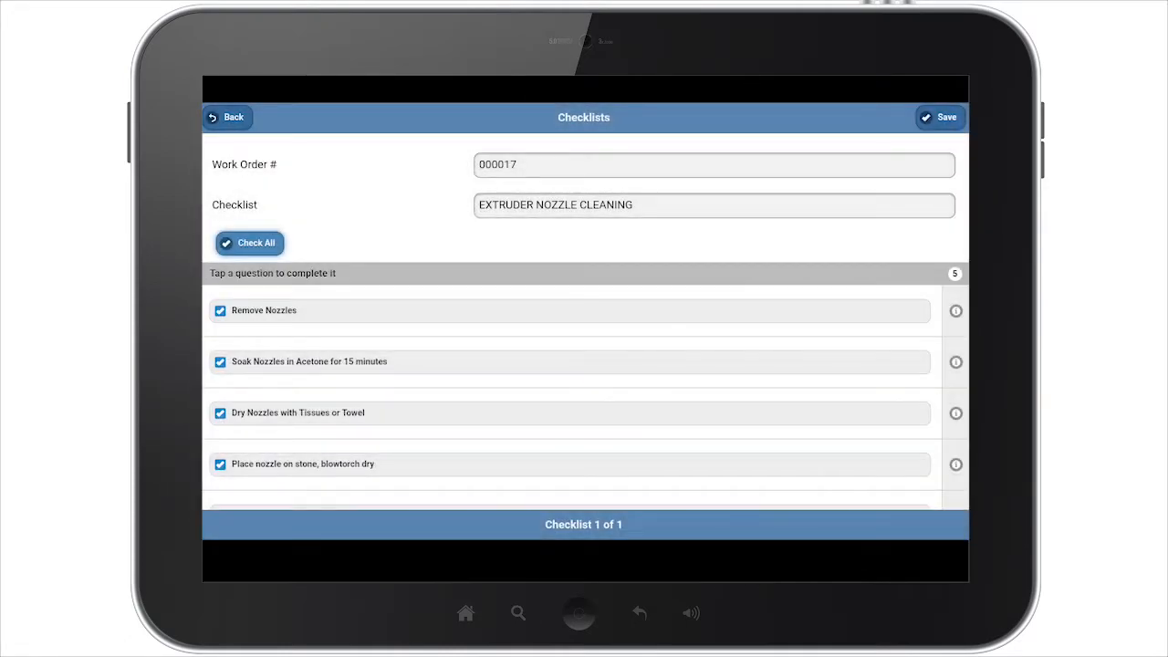